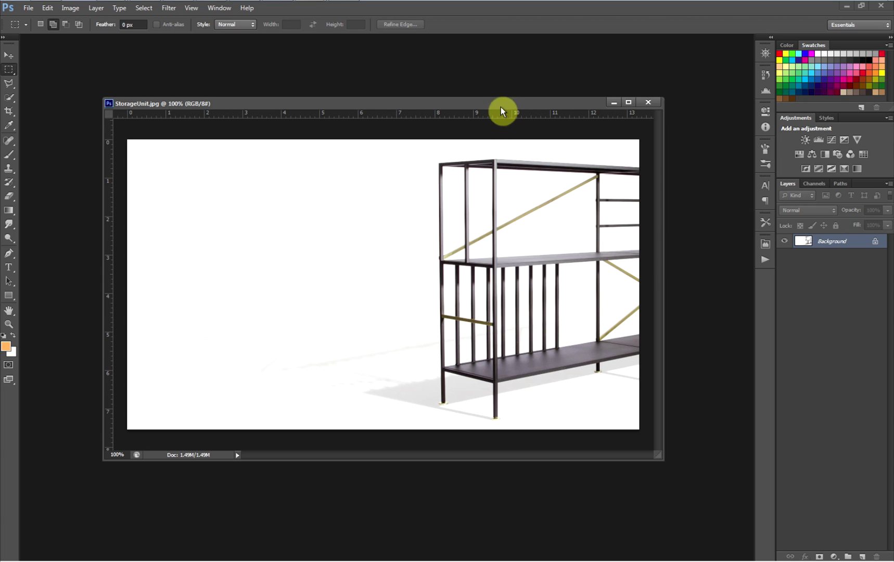
Finish viewing StorageUnit.jpg in Photoshop and switch to LightWave Layout.
drag(488, 103, 486, 102)
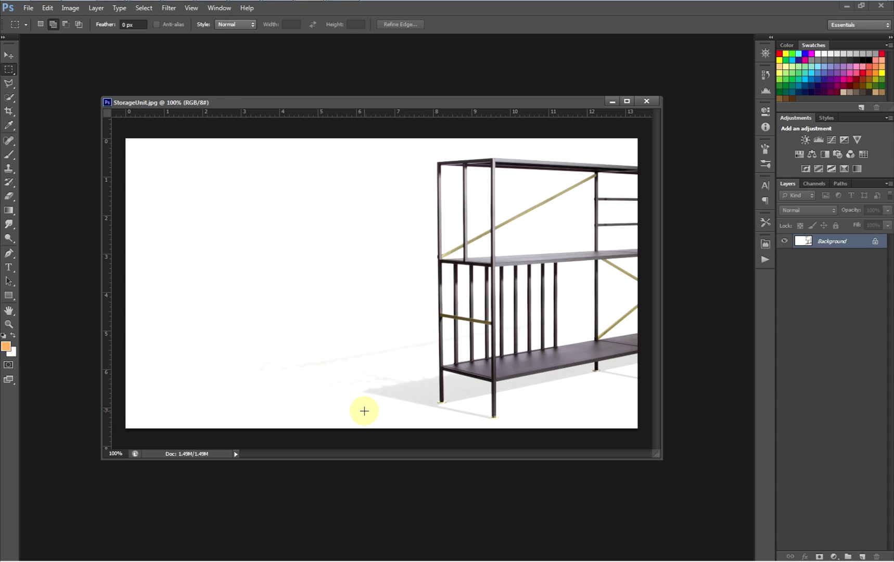
mouse_move(343, 3)
click(280, 11)
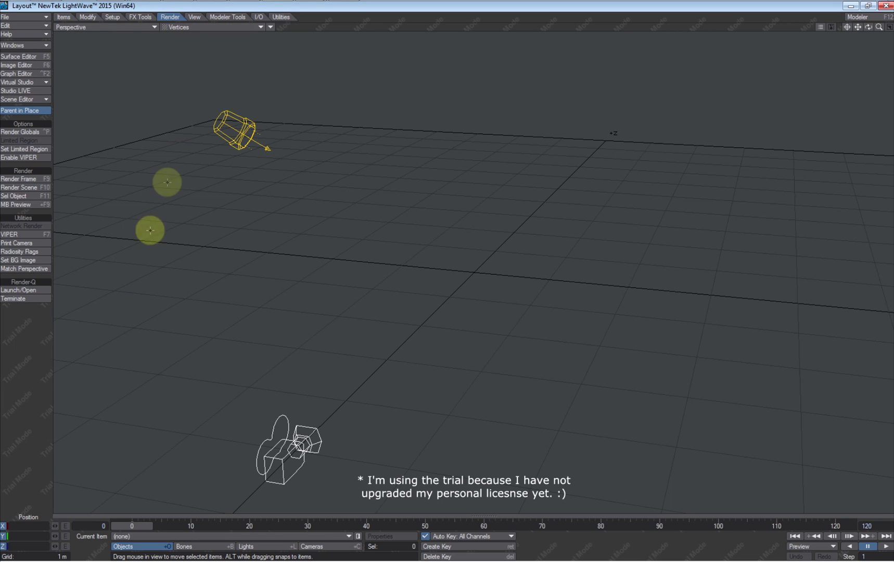
Load StorageUnit.jpg from the Desktop as the camera's background image.
click(29, 261)
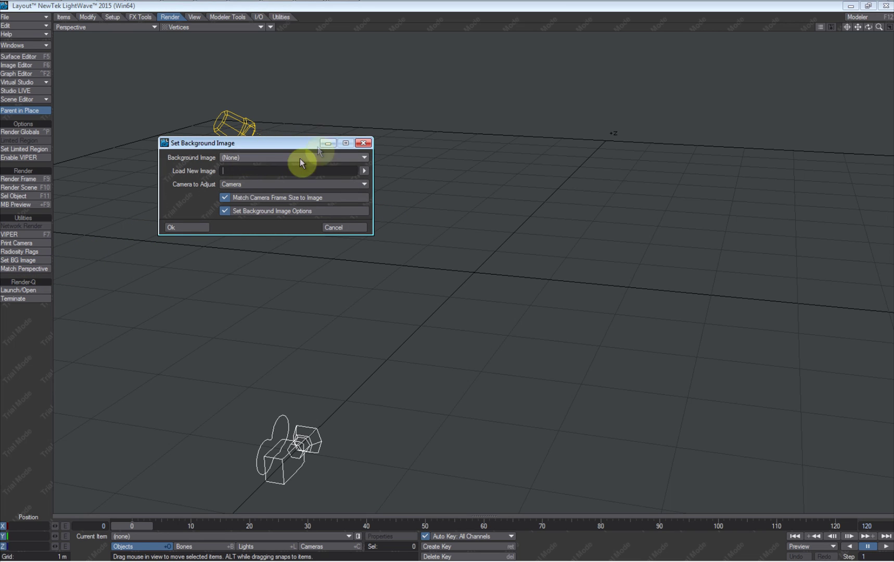
click(363, 170)
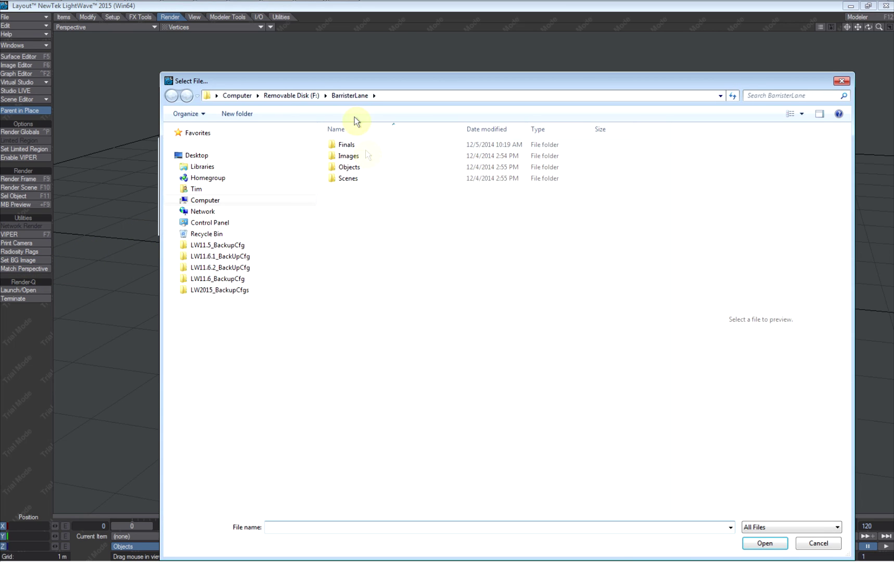
click(236, 95)
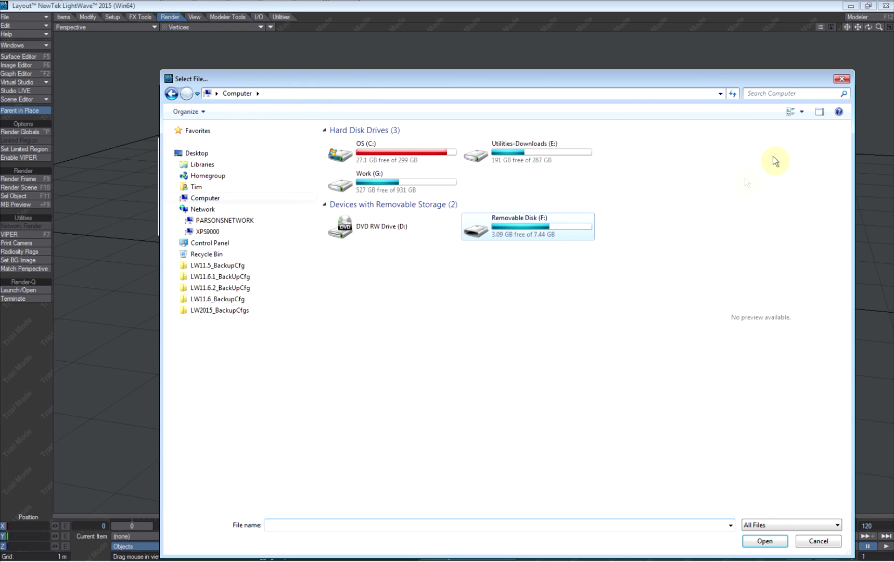
click(197, 153)
drag(665, 249, 665, 492)
click(540, 476)
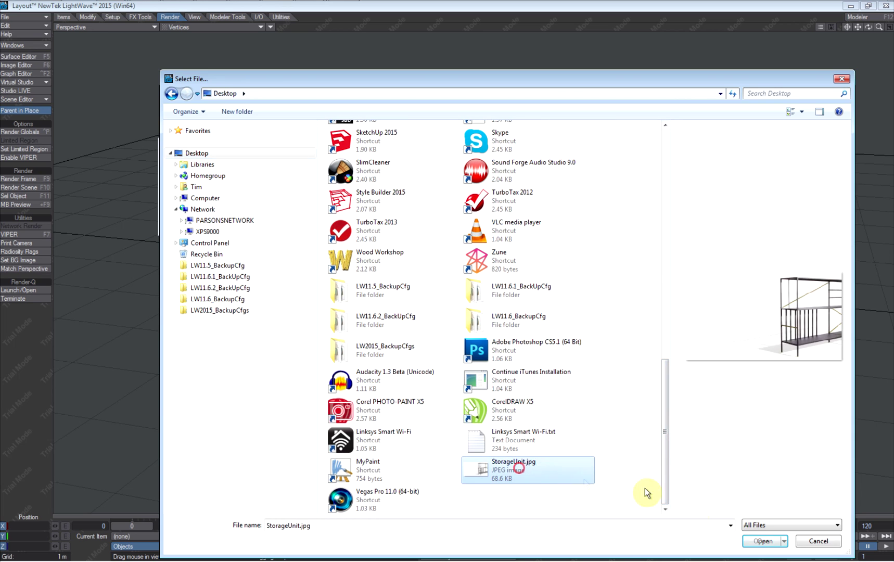
click(764, 540)
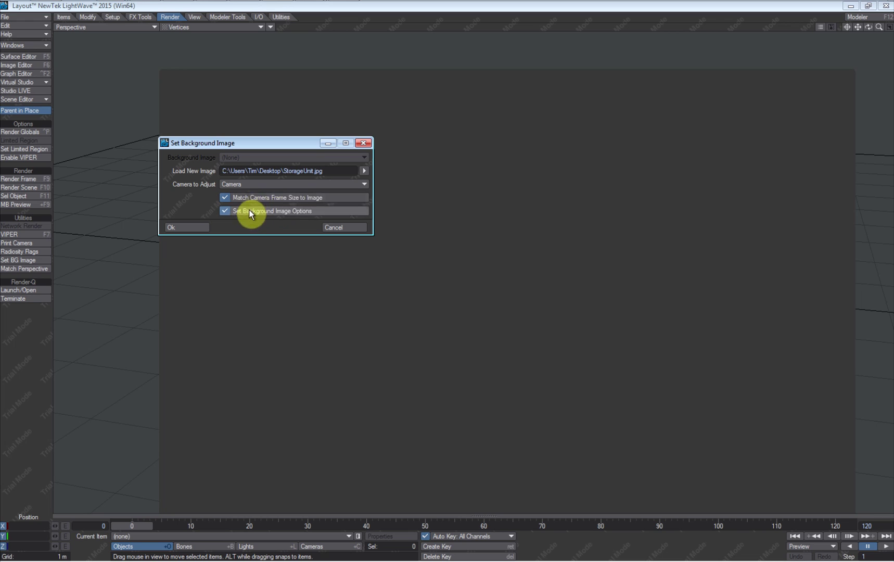
click(191, 232)
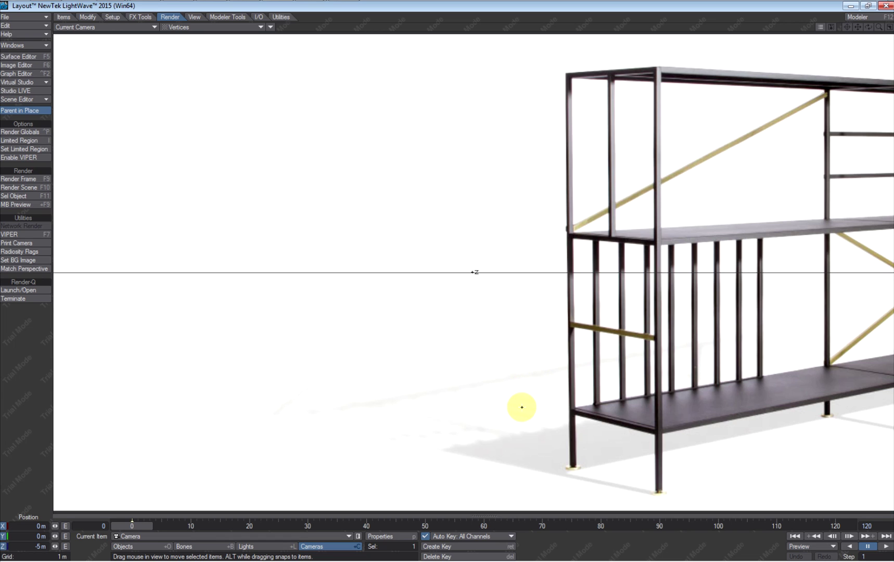
key(ctrl+F6)
click(568, 198)
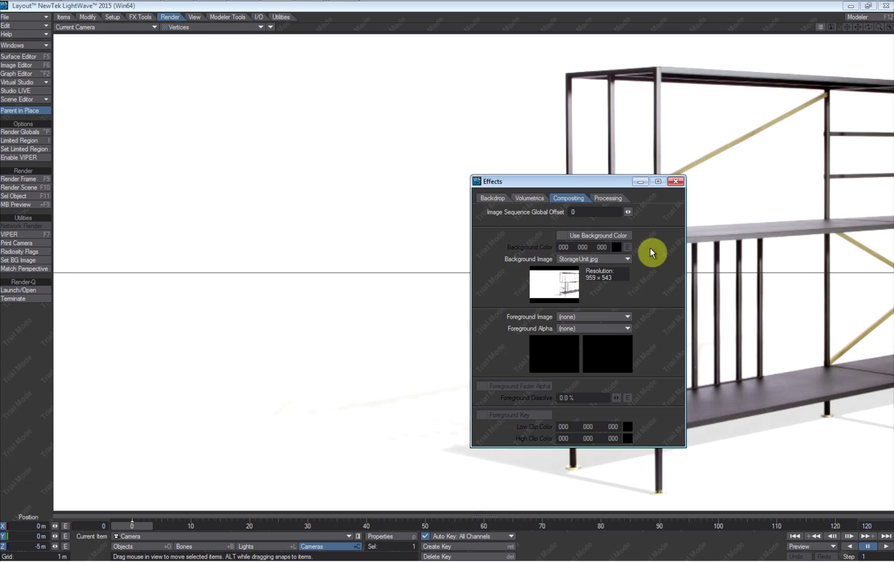
click(675, 181)
click(399, 536)
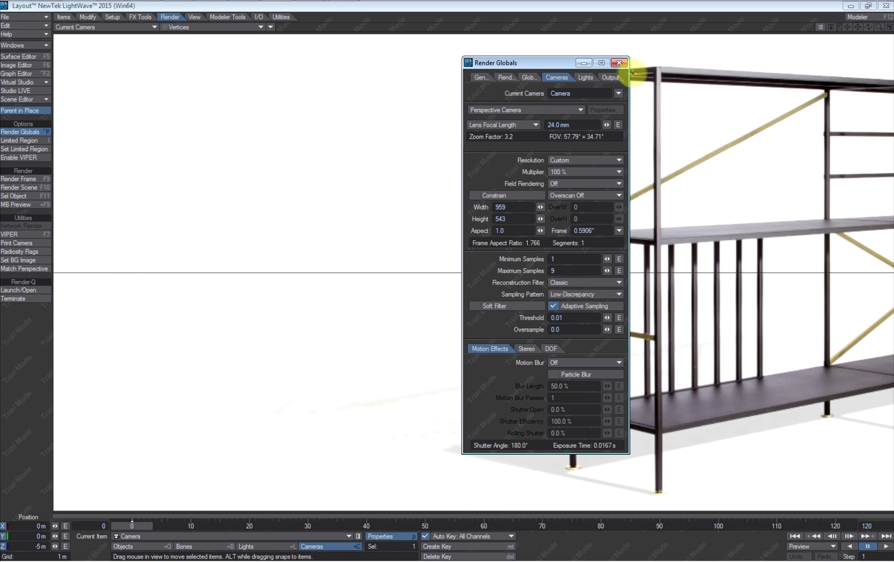
click(619, 63)
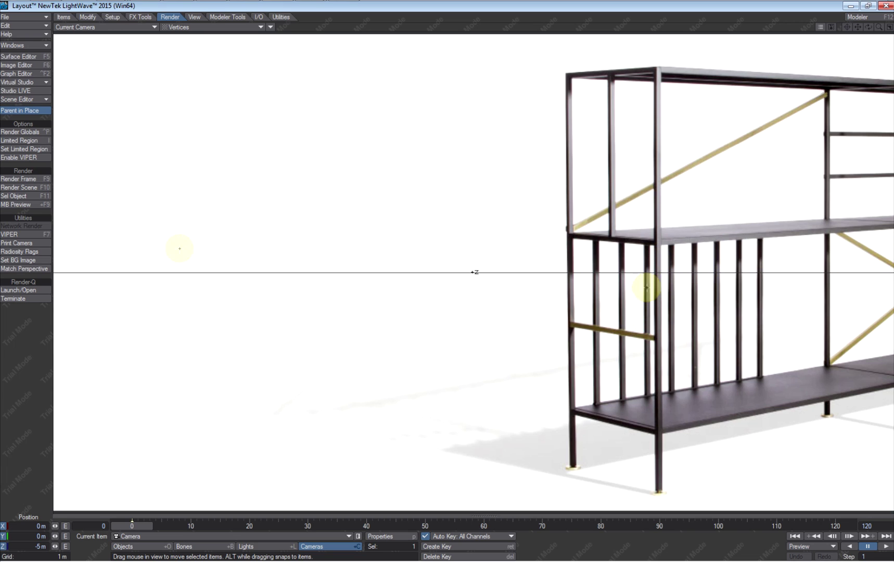
Start Match Perspective, move its panel aside, and set Lock to Frame Size.
click(26, 269)
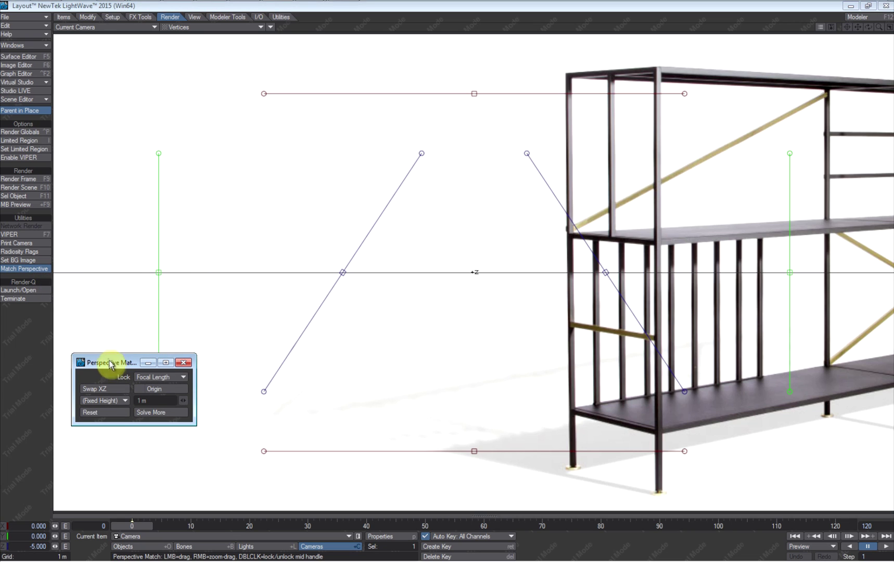
drag(111, 364, 110, 335)
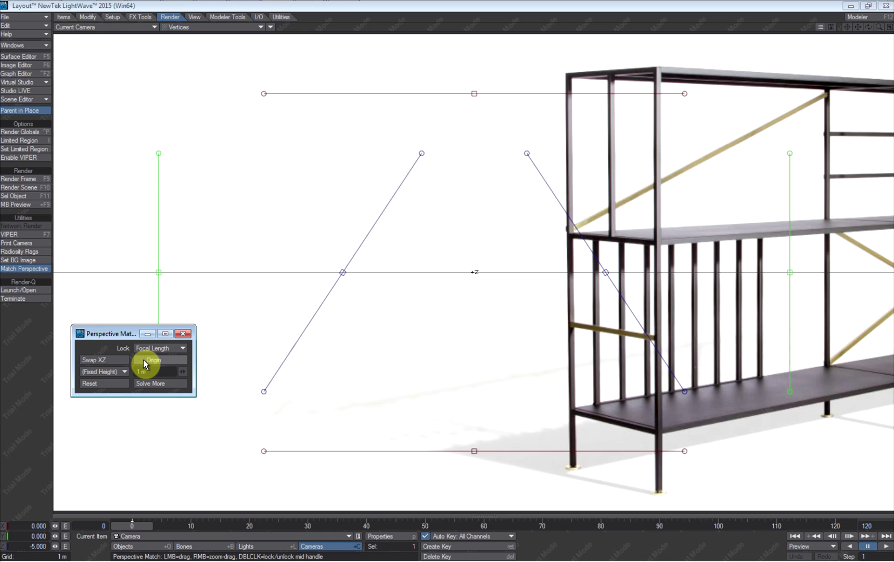
drag(118, 338, 115, 333)
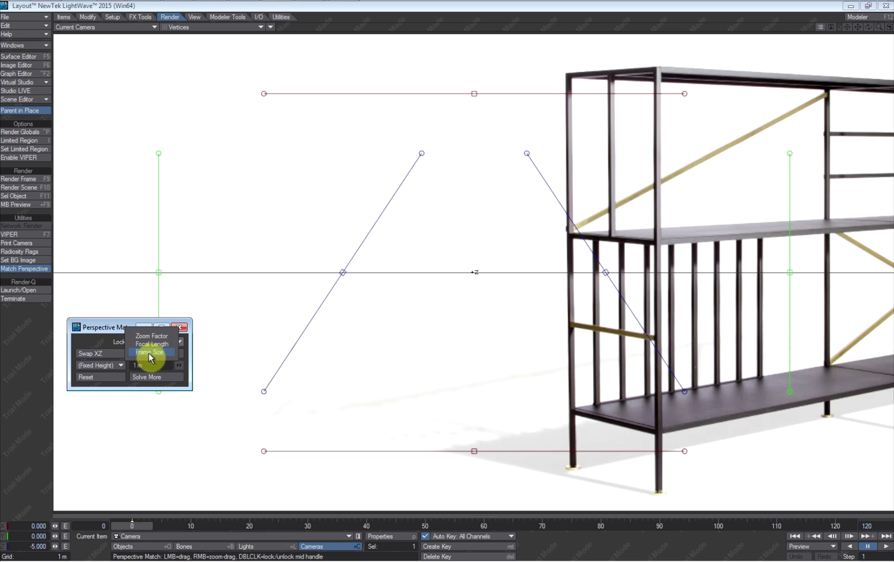
click(150, 354)
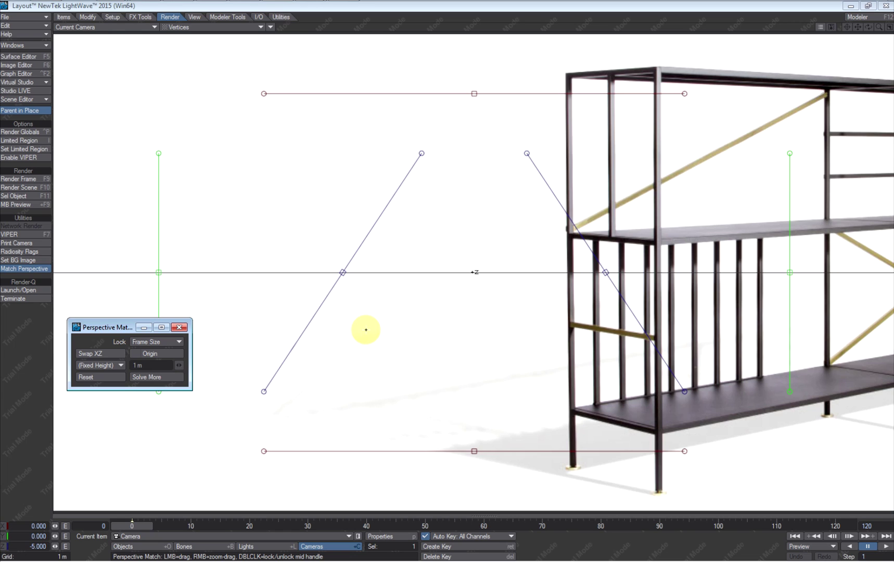
Place the perspective-match origin at the front leg's foot and choose Height From Floor.
click(136, 354)
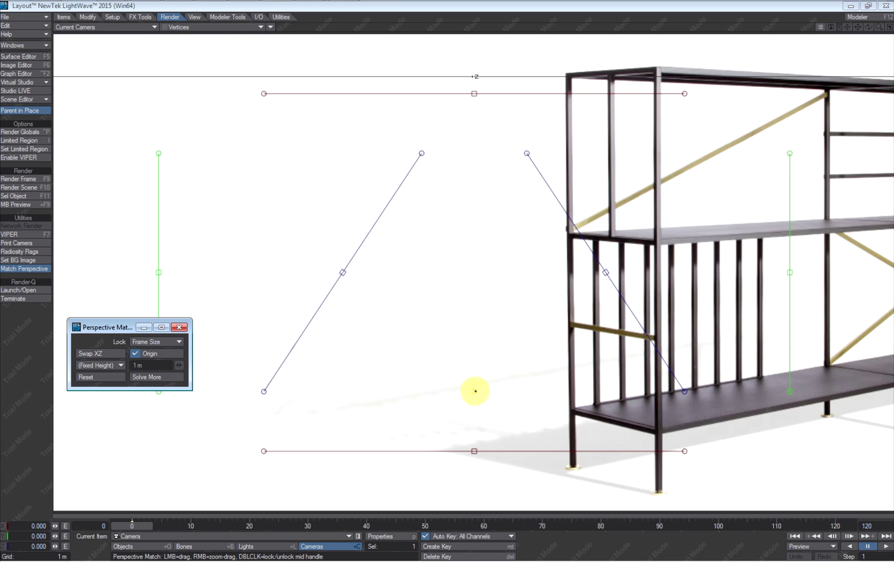
click(475, 391)
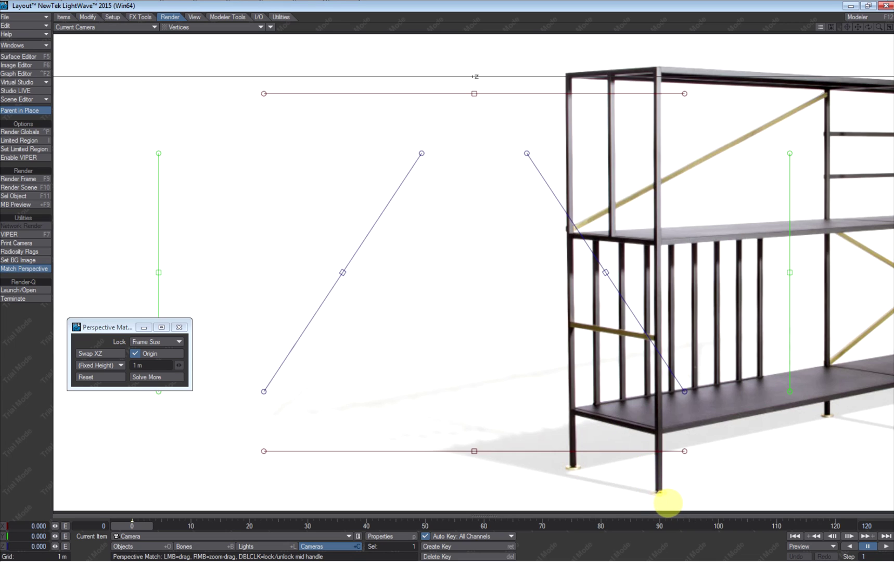
click(659, 496)
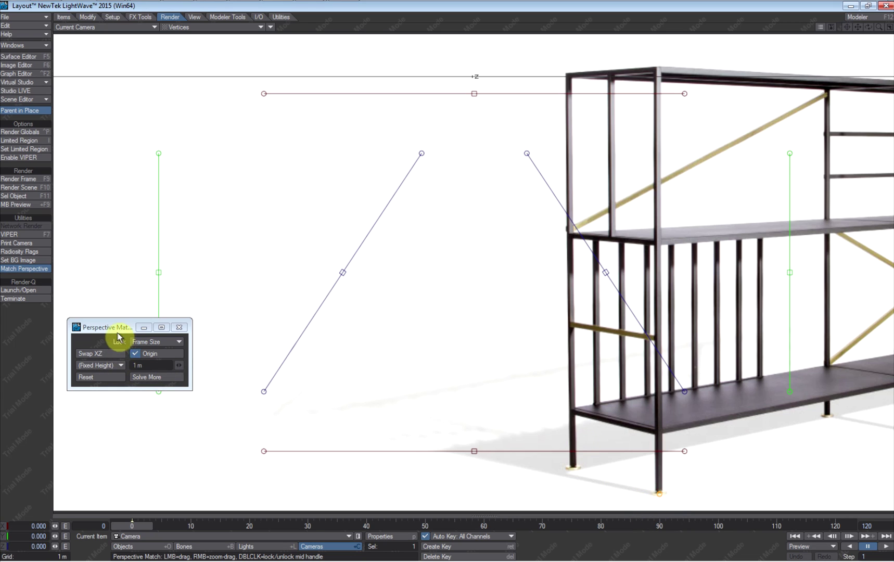
click(113, 365)
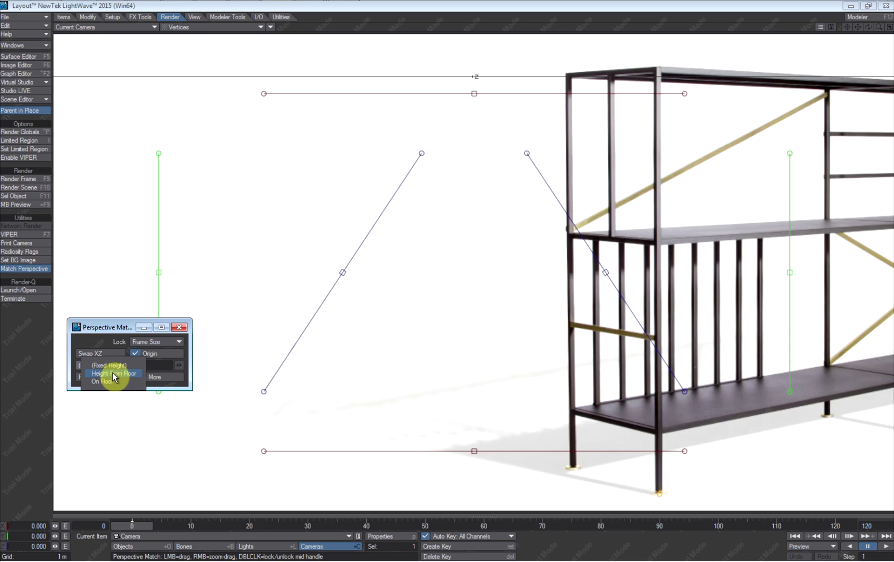
click(113, 373)
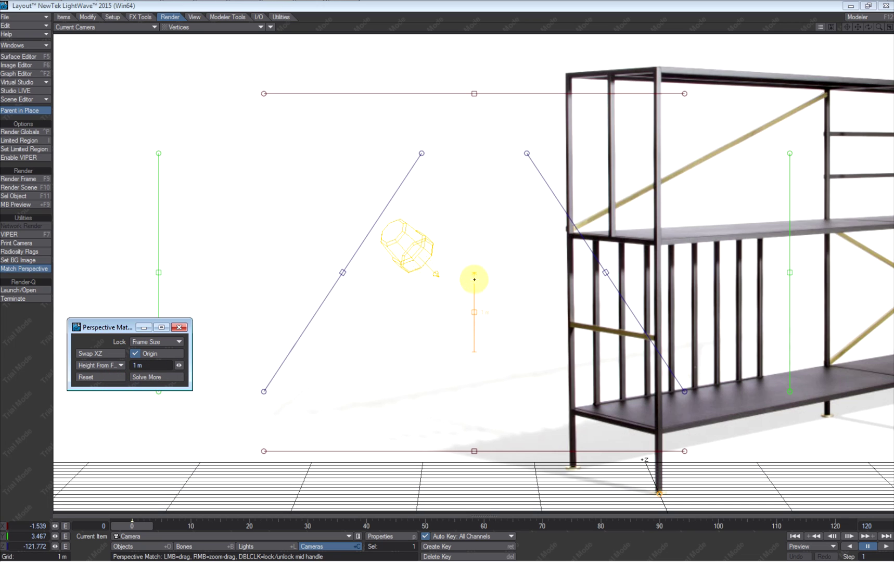
Fit the height reference along the front-left post and set it to 958 mm.
drag(475, 271, 525, 78)
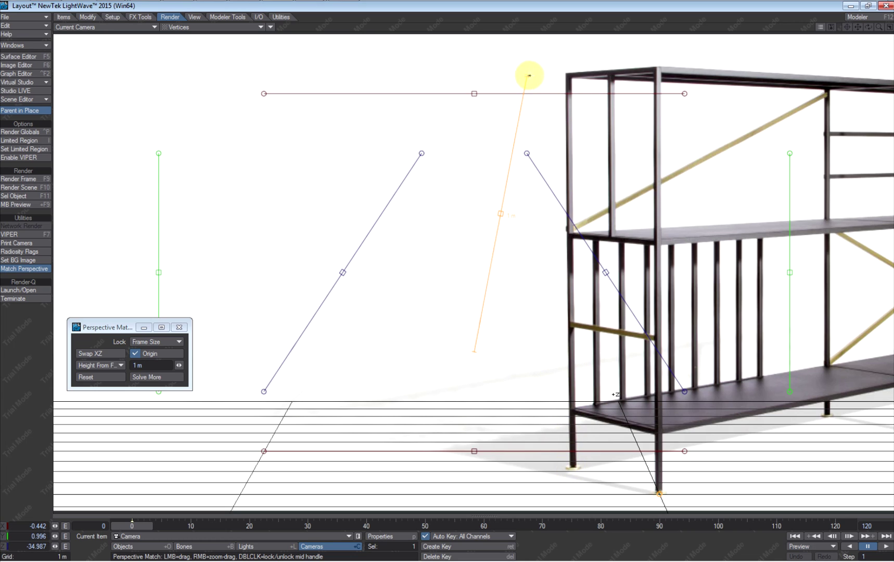
drag(529, 75, 528, 74)
drag(529, 100, 568, 74)
drag(472, 352, 580, 477)
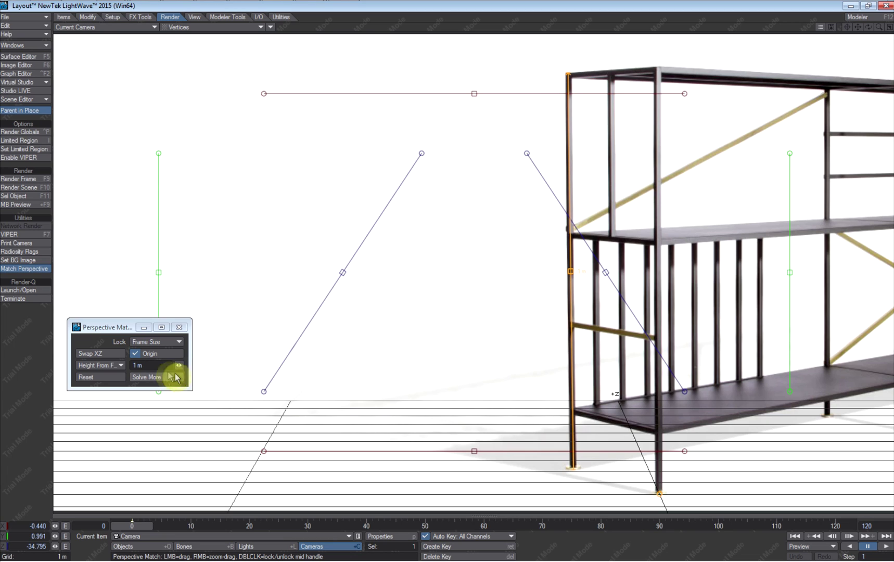
click(144, 365)
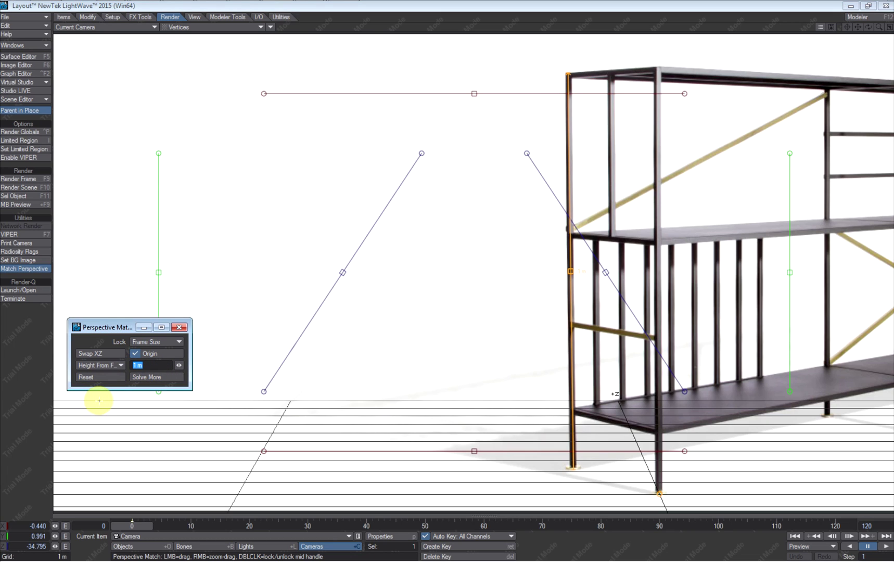
text(958mm)
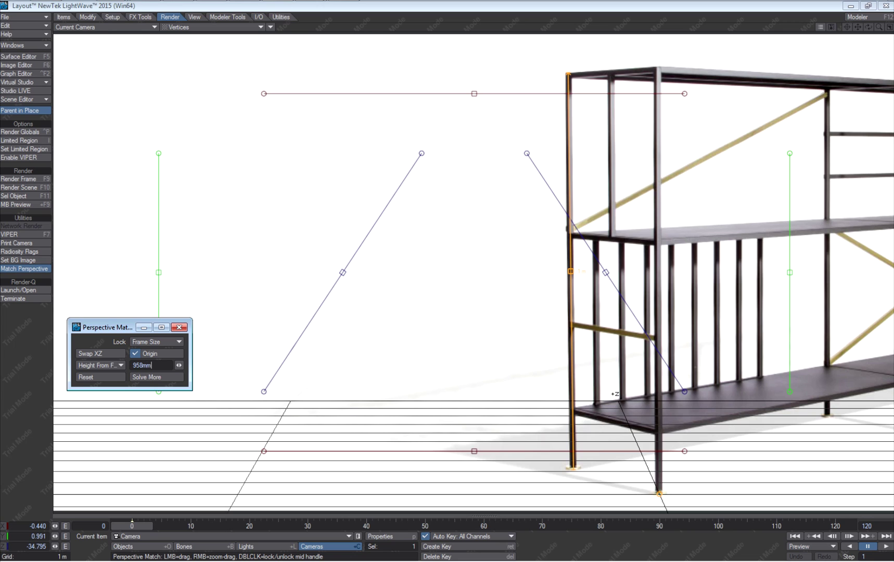
key(Return)
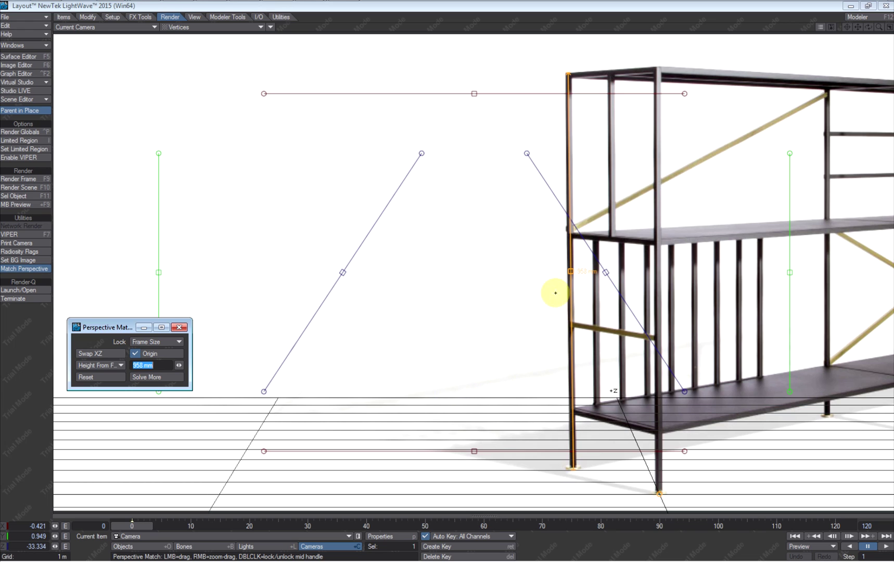
click(570, 271)
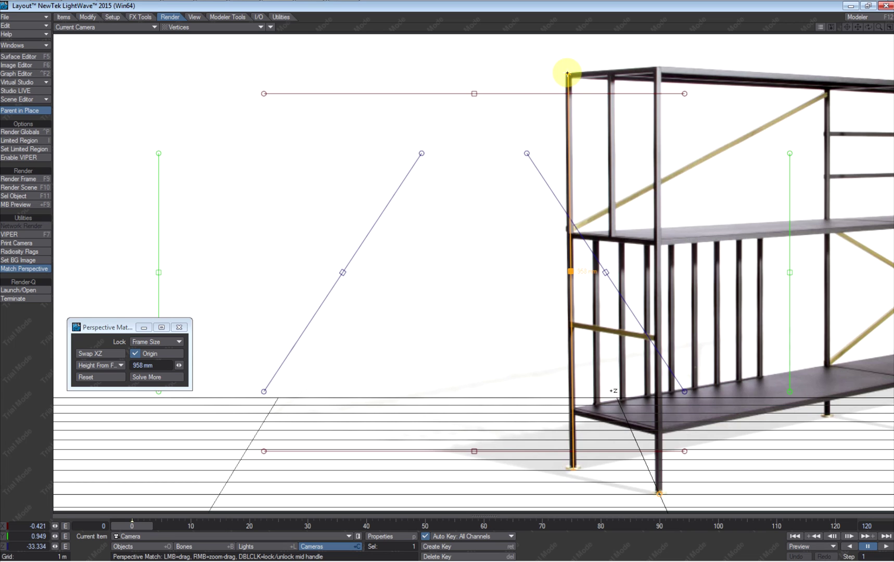
Refine the height line's top and align the top guide with the shelf's top front edge.
drag(572, 78, 575, 81)
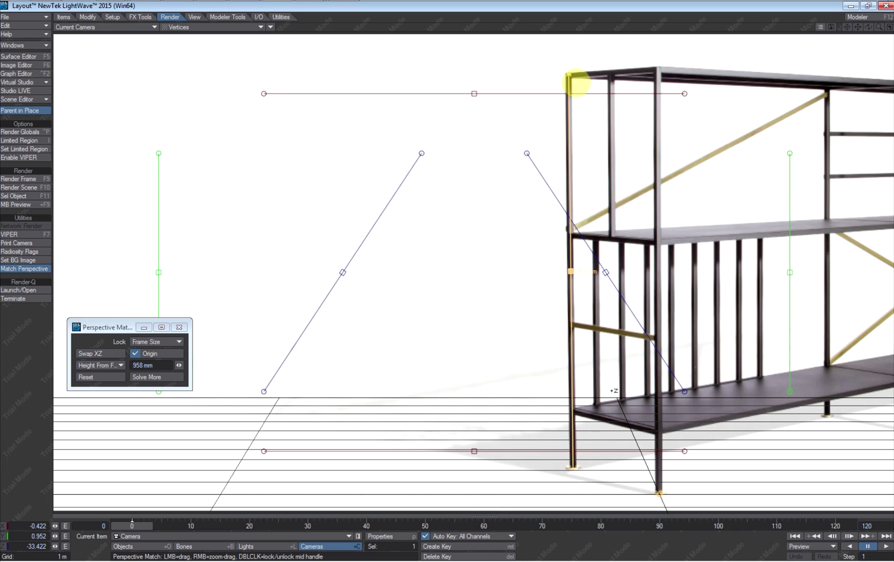
drag(575, 81, 576, 81)
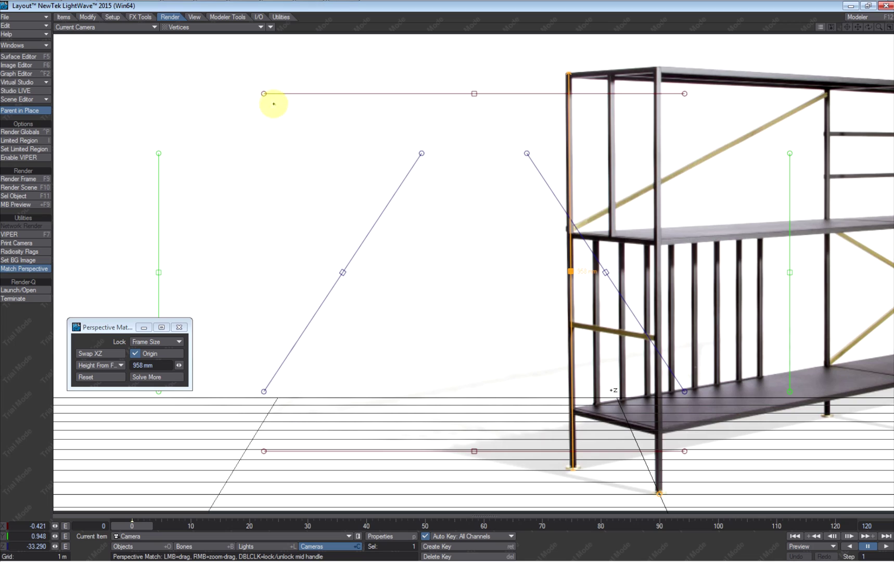
drag(264, 94, 648, 88)
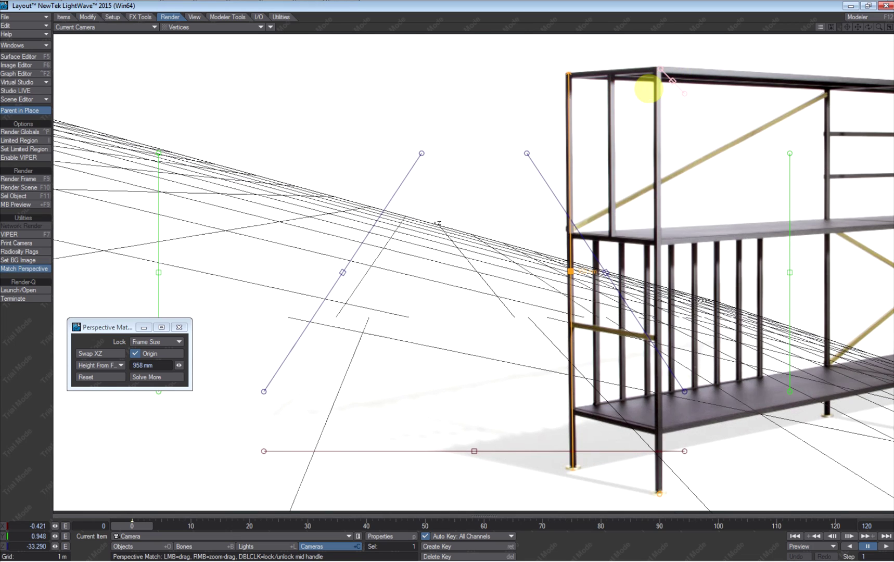
click(685, 96)
drag(685, 96, 892, 84)
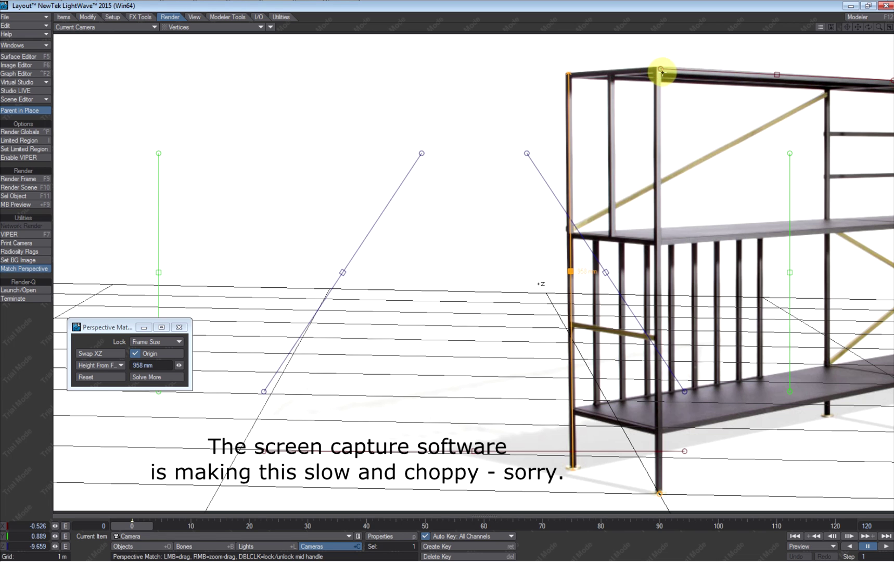
mouse_move(660, 73)
mouse_down()
mouse_move(669, 74)
mouse_move(658, 67)
mouse_move(658, 100)
mouse_move(652, 80)
mouse_up()
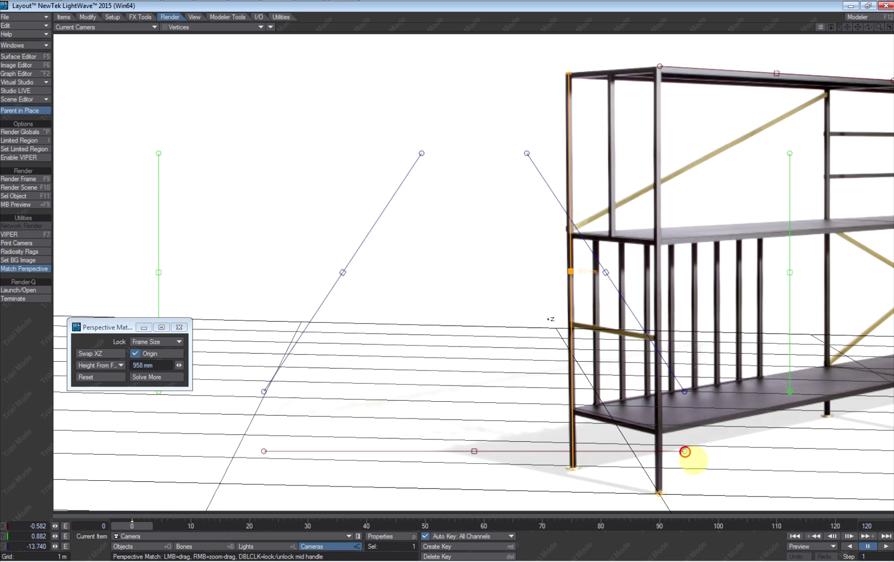
Align the red guide along the shelf's bottom front edge.
drag(684, 452, 893, 389)
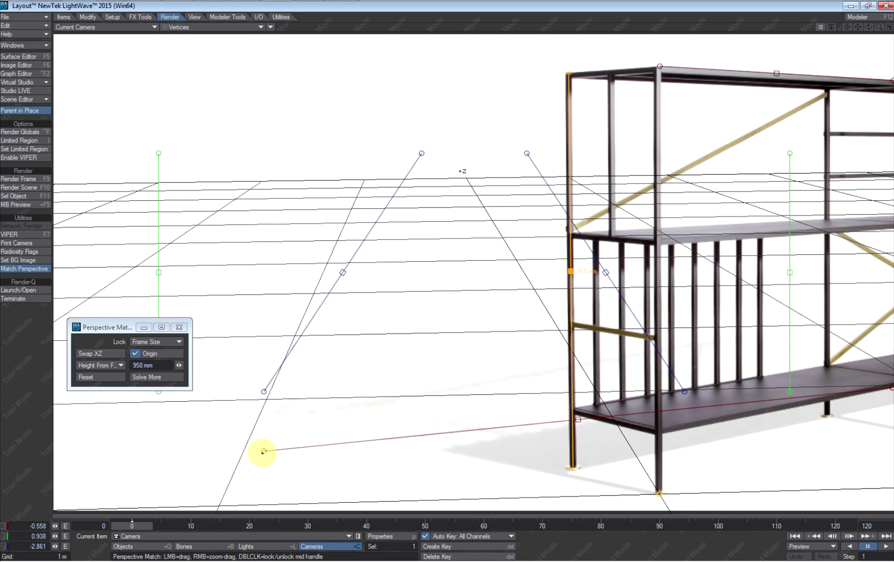
drag(263, 451, 694, 435)
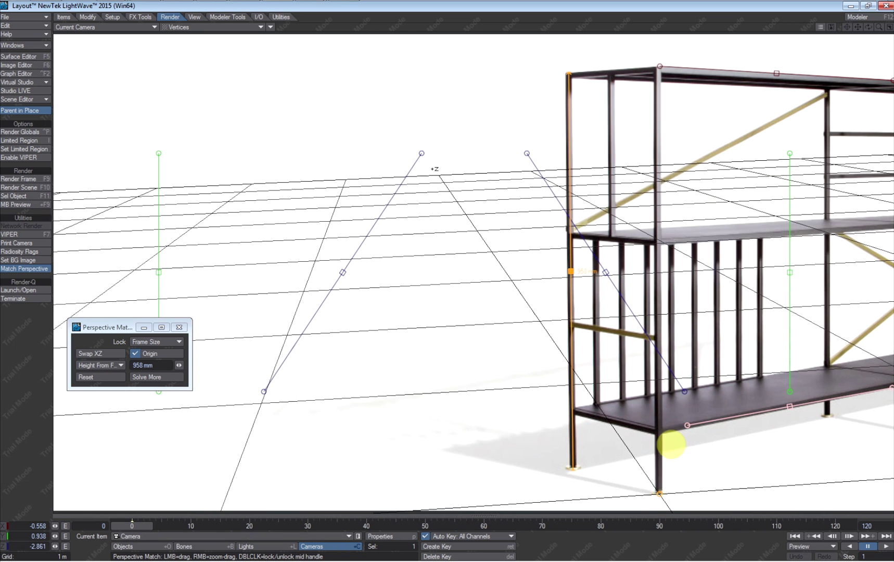
drag(671, 445, 659, 435)
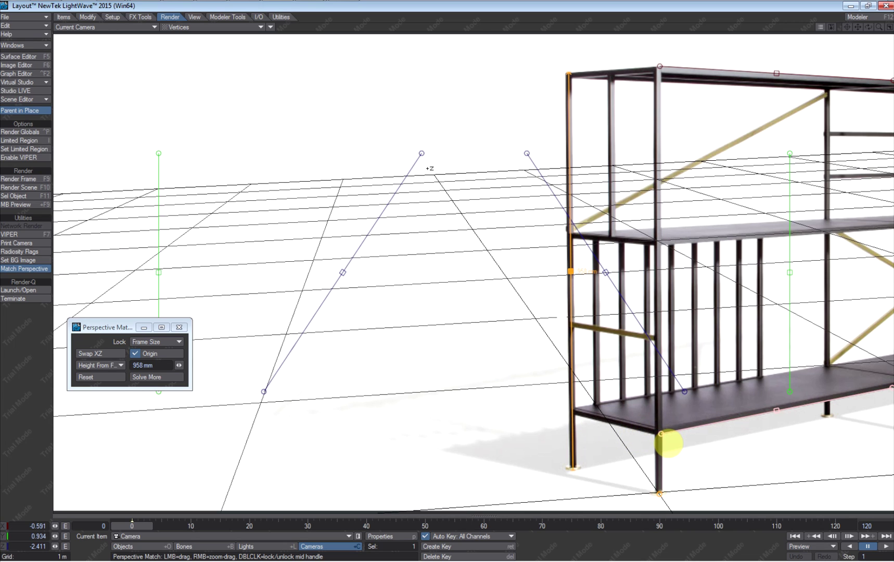
click(668, 443)
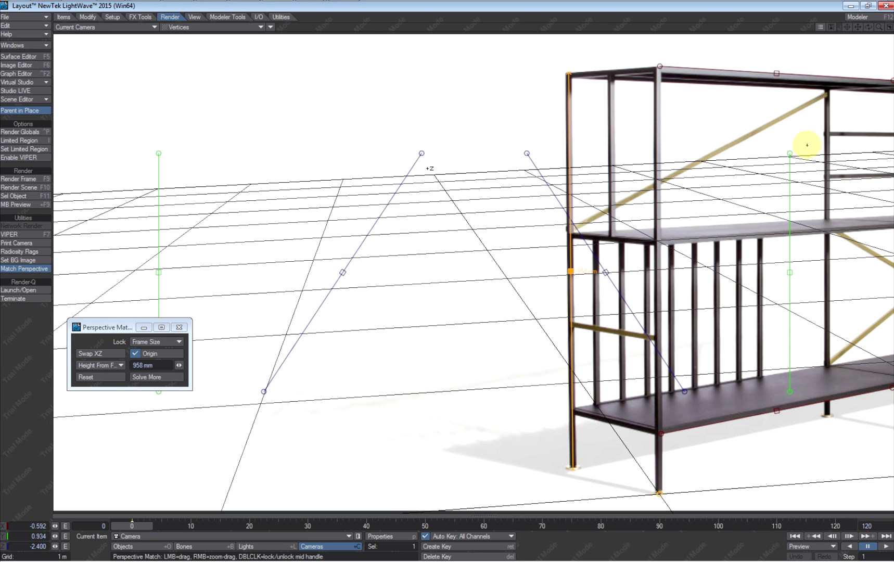
Align the right and left green vertical guides with the shelf's upright posts.
drag(790, 152, 828, 92)
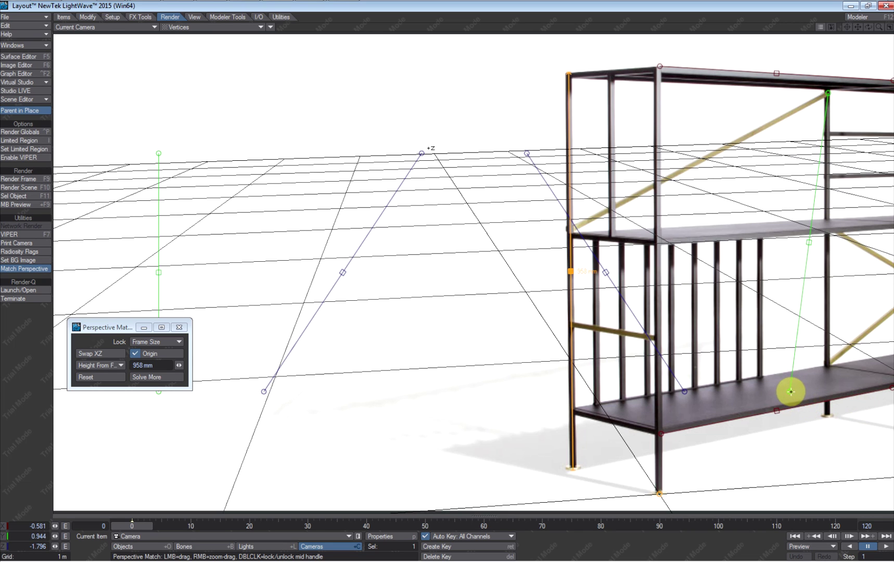
drag(790, 391, 836, 425)
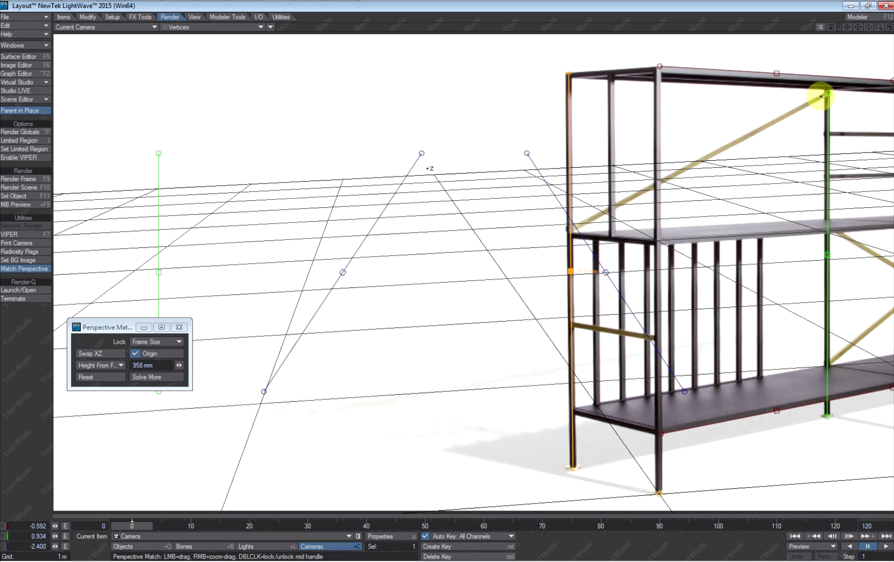
mouse_move(826, 90)
mouse_down()
mouse_move(835, 99)
mouse_move(823, 86)
mouse_up()
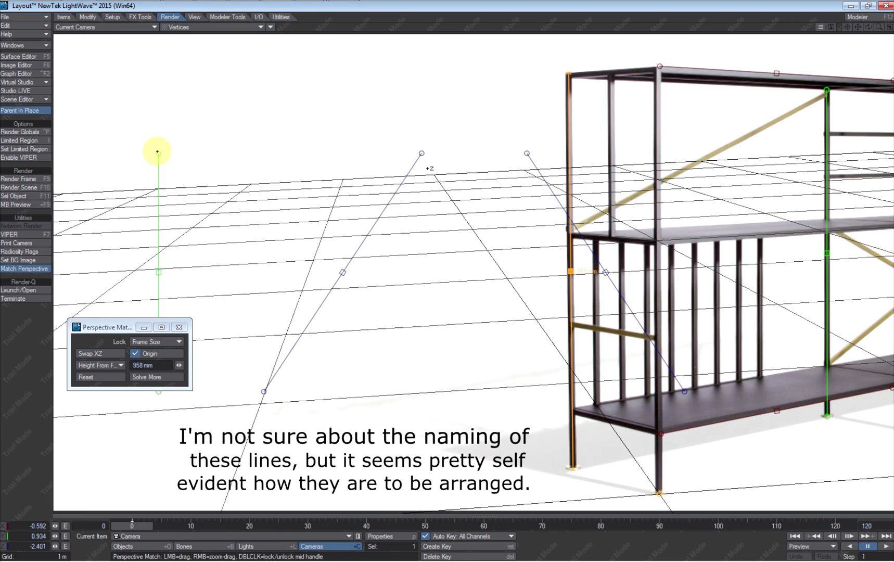
drag(157, 151, 523, 177)
drag(625, 110, 610, 74)
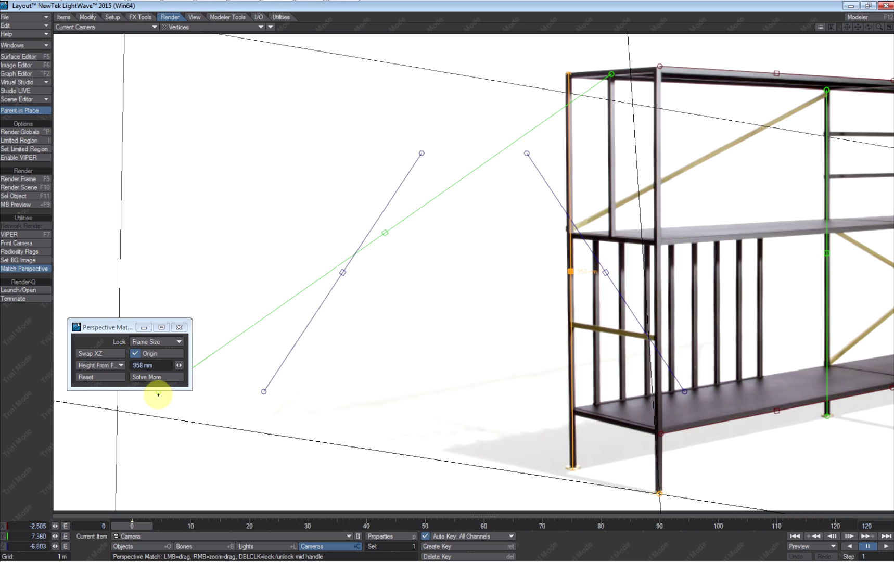
drag(158, 394, 618, 249)
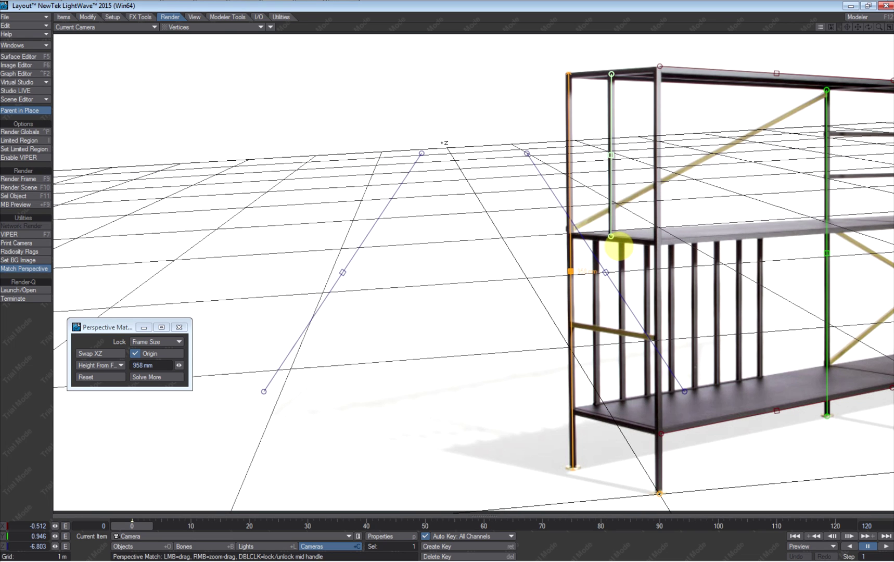
drag(619, 247, 618, 248)
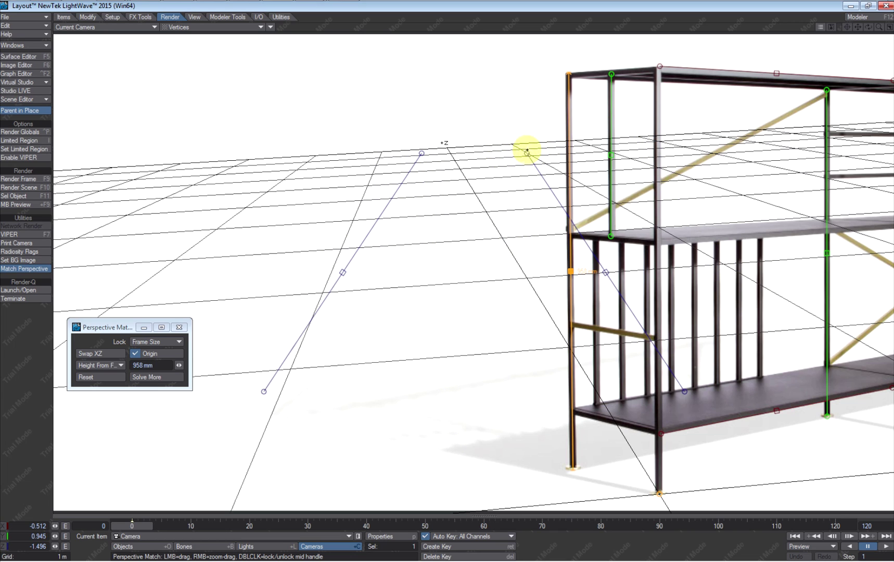
Fit the blue guides to the shelf's top-left corner and along its lower side edge.
drag(526, 152, 568, 73)
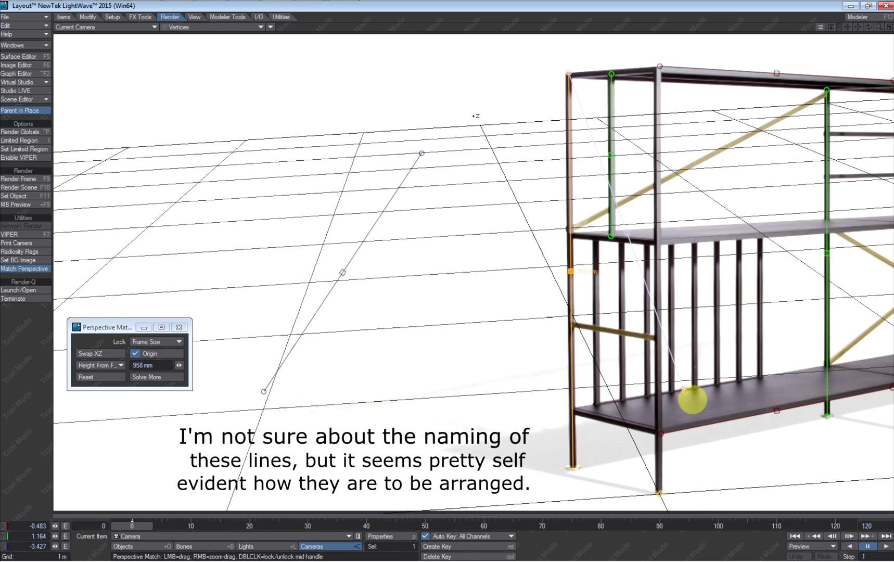
drag(683, 391, 667, 69)
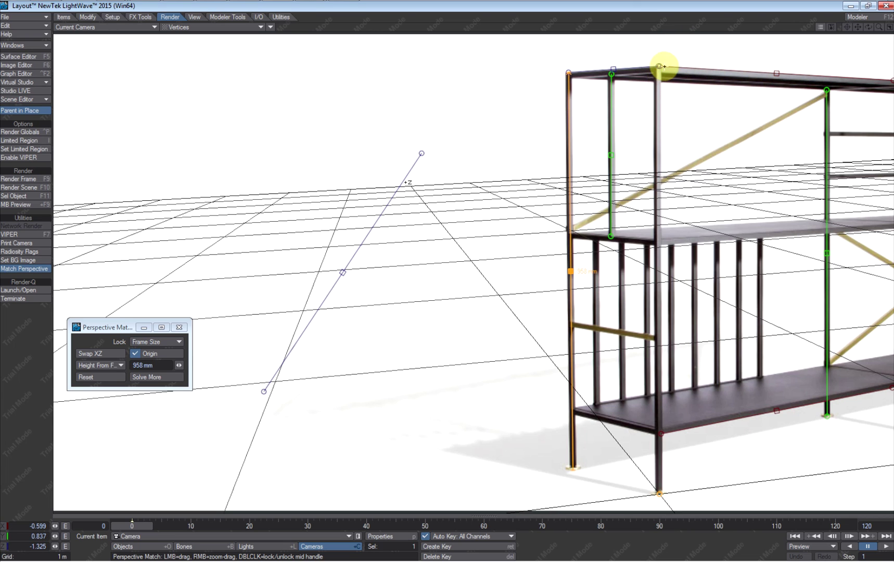
drag(659, 66, 667, 78)
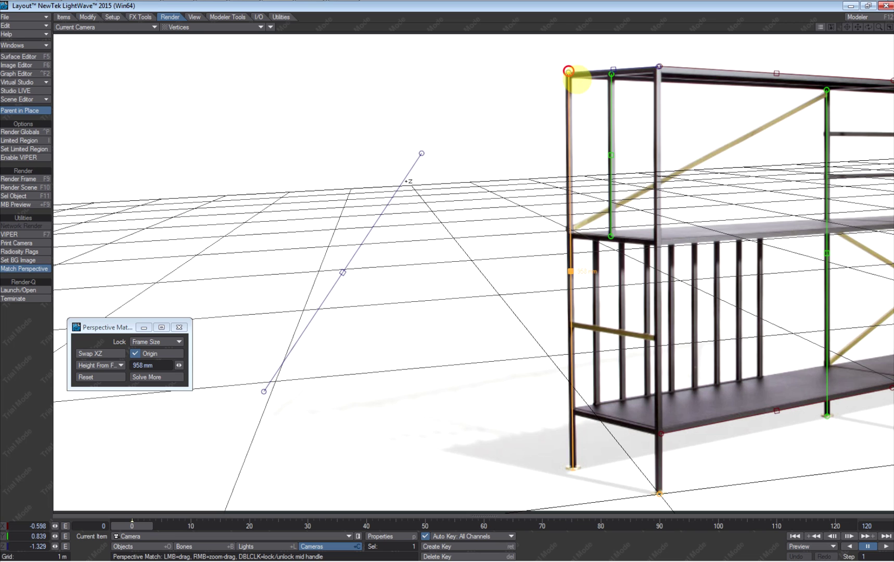
drag(576, 79, 577, 82)
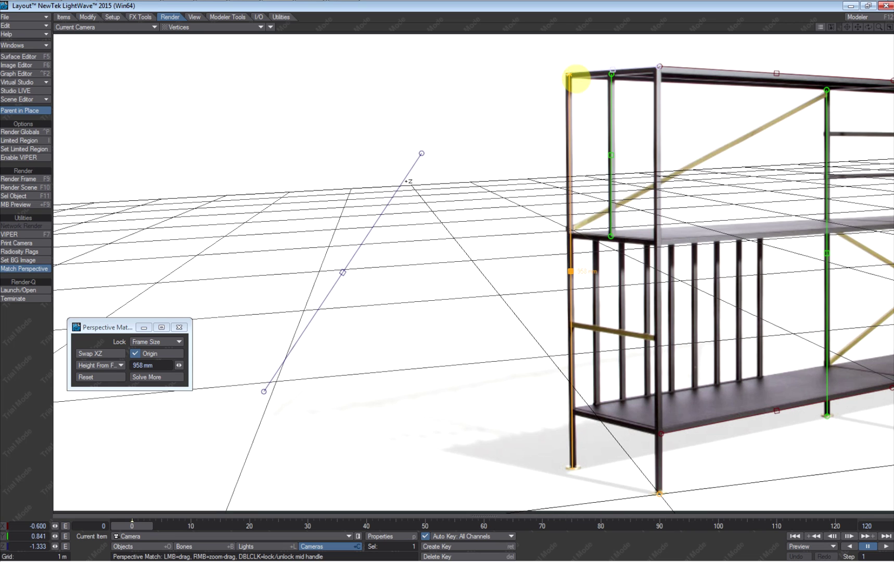
drag(576, 78, 569, 72)
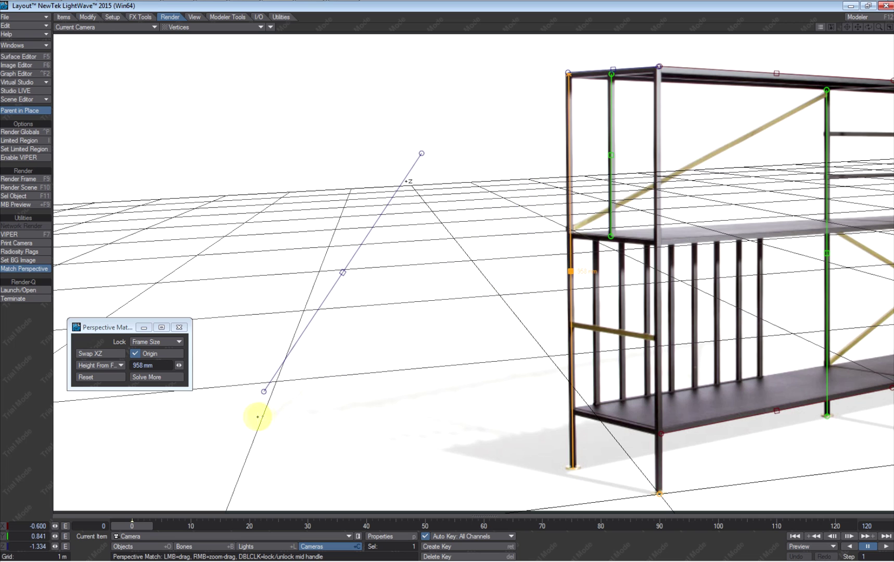
drag(264, 391, 261, 393)
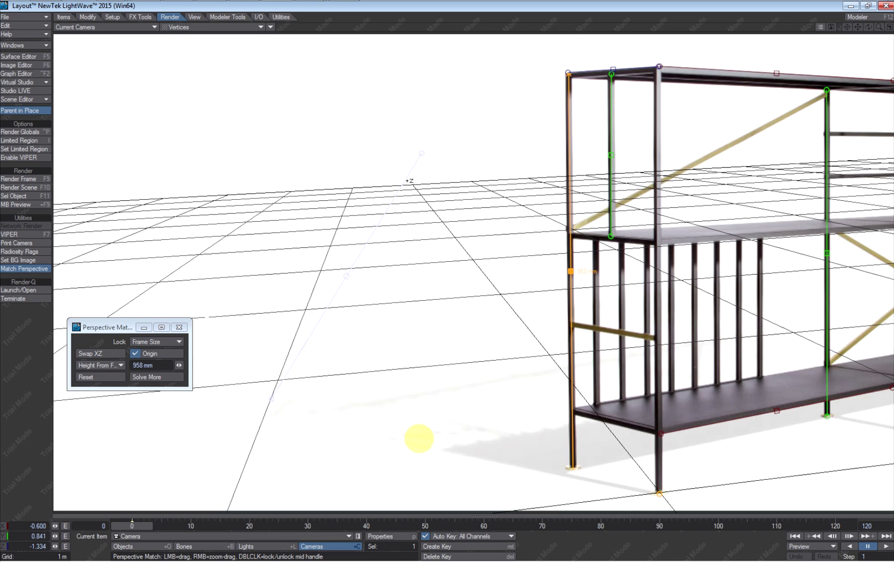
drag(566, 433, 660, 437)
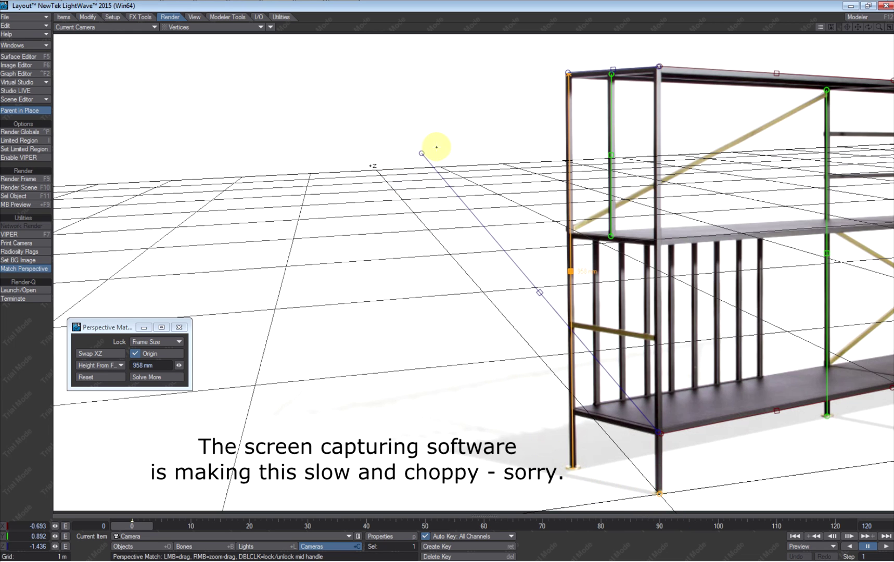
drag(422, 153, 574, 410)
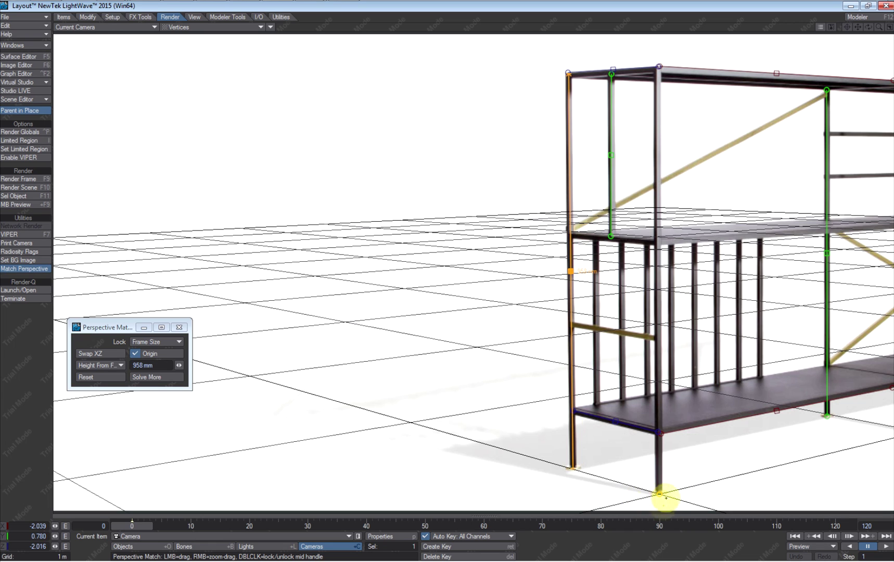
Switch to Modeler and inspect the bookcase in top and perspective views.
mouse_move(140, 8)
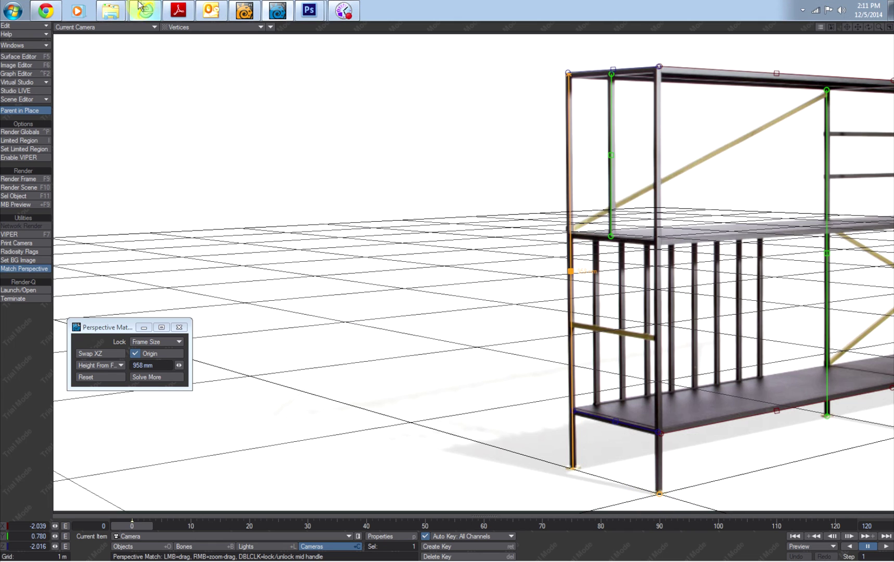
click(242, 11)
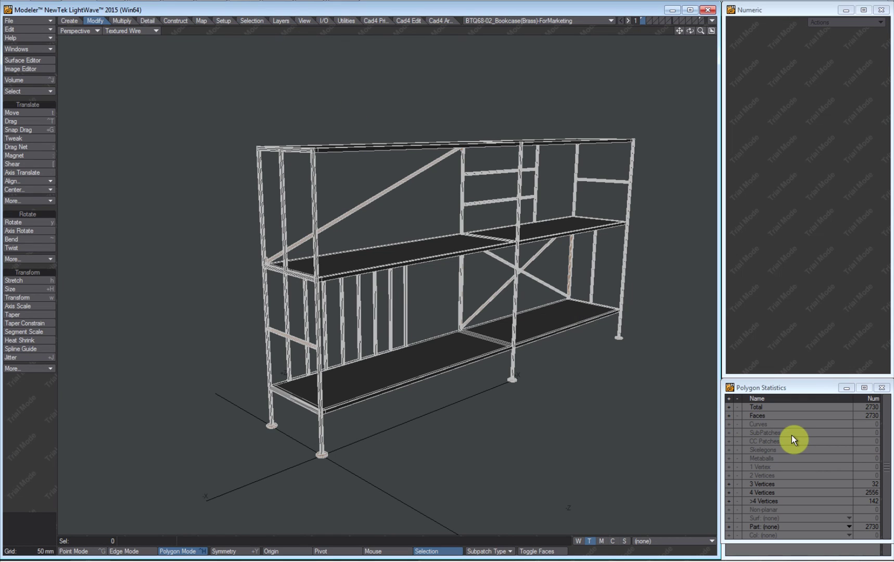
alt+drag(369, 354, 385, 371)
key(KP_1)
ctrl+alt+drag(289, 311, 299, 334)
alt+shift+drag(273, 303, 323, 300)
key(KP_0)
alt+drag(323, 419, 359, 274)
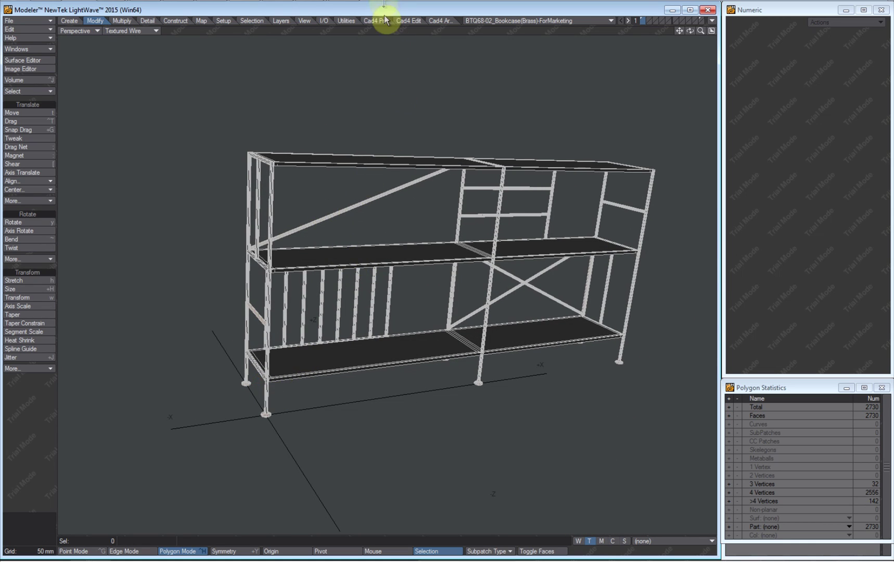
Send the bookcase object to Layout.
mouse_move(359, 5)
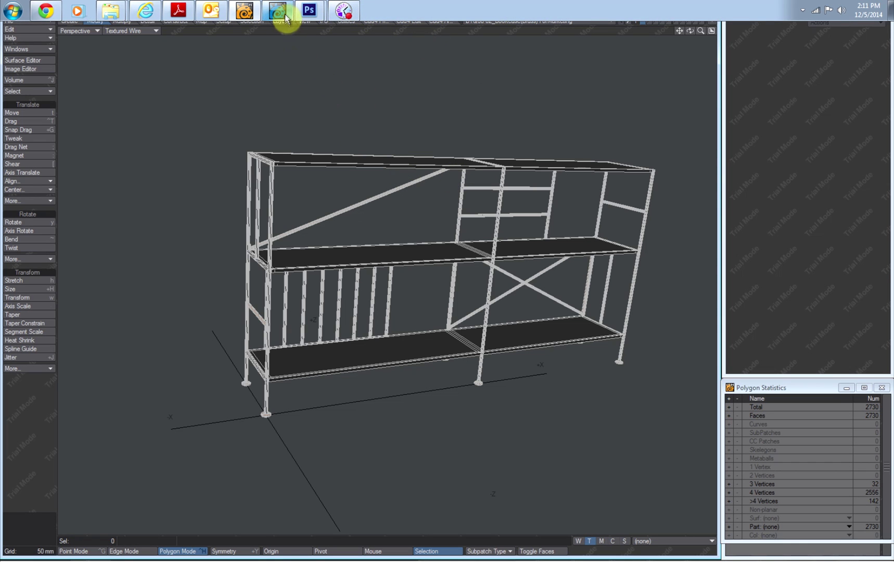
click(711, 21)
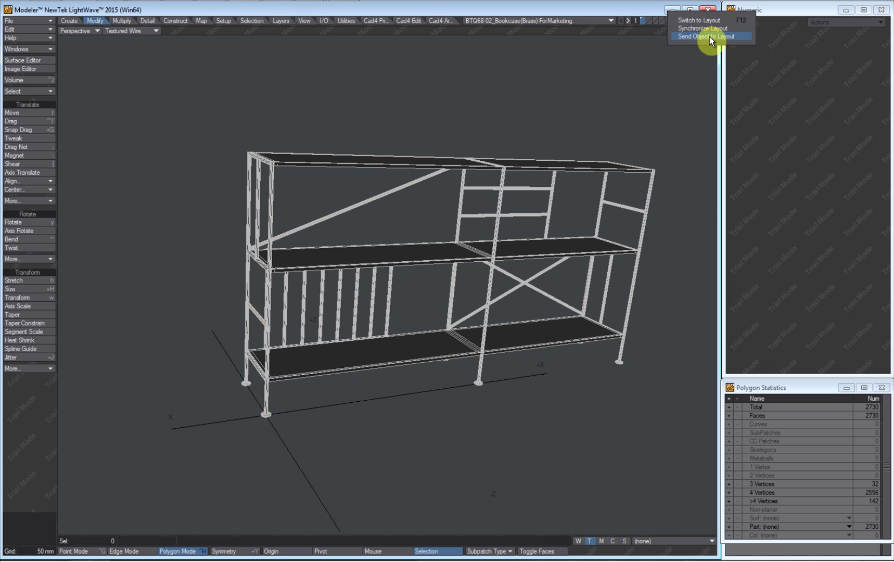
click(710, 37)
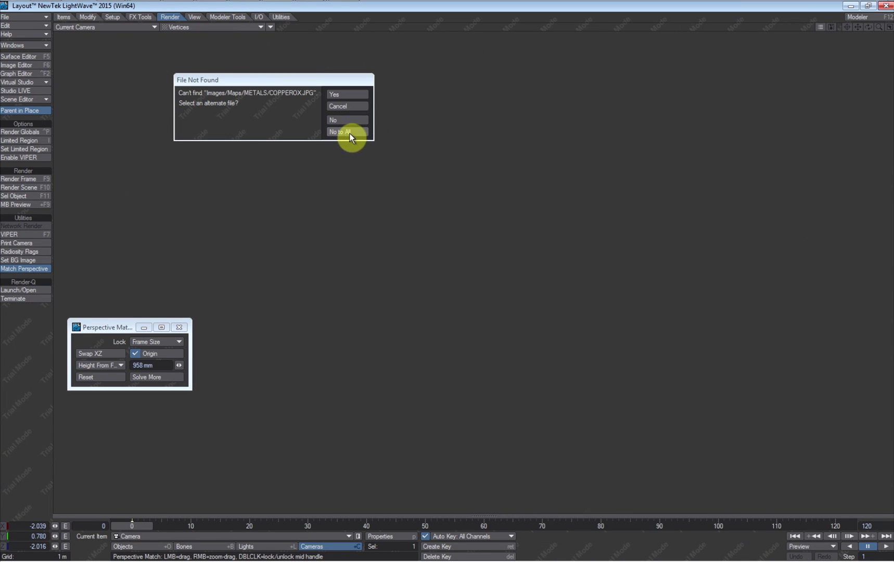
Skip missing textures, use Textured Shaded Solid Wireframe, and stretch the bookcase to 1.016 on X.
click(346, 131)
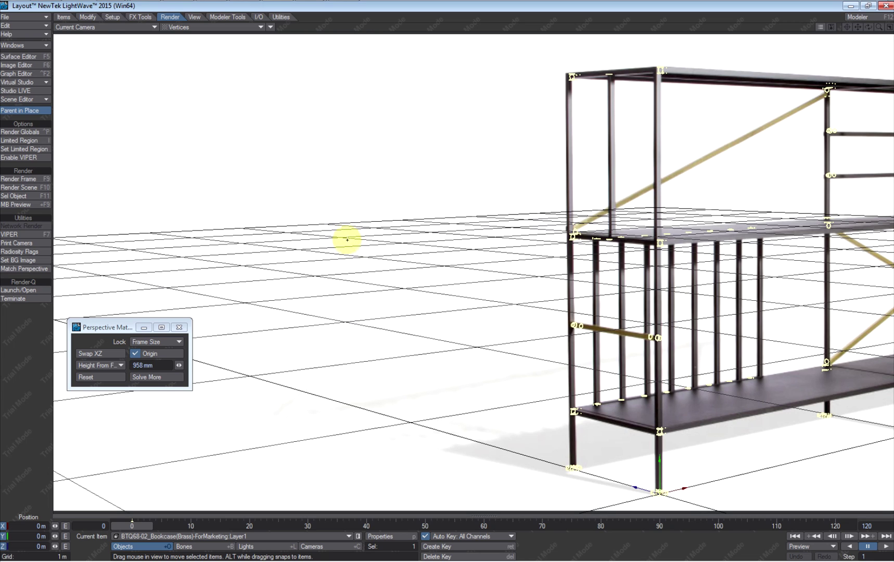
click(210, 28)
click(206, 67)
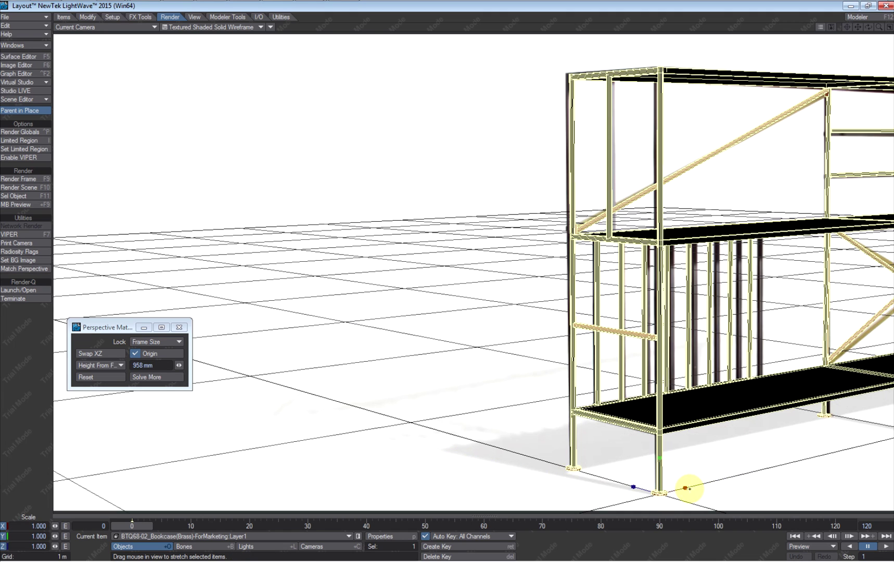
drag(685, 488, 687, 488)
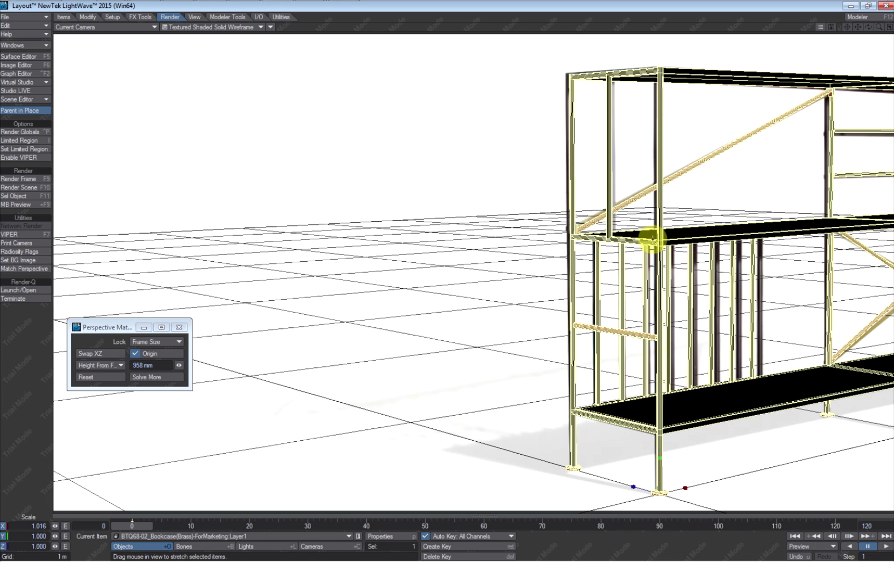
click(249, 10)
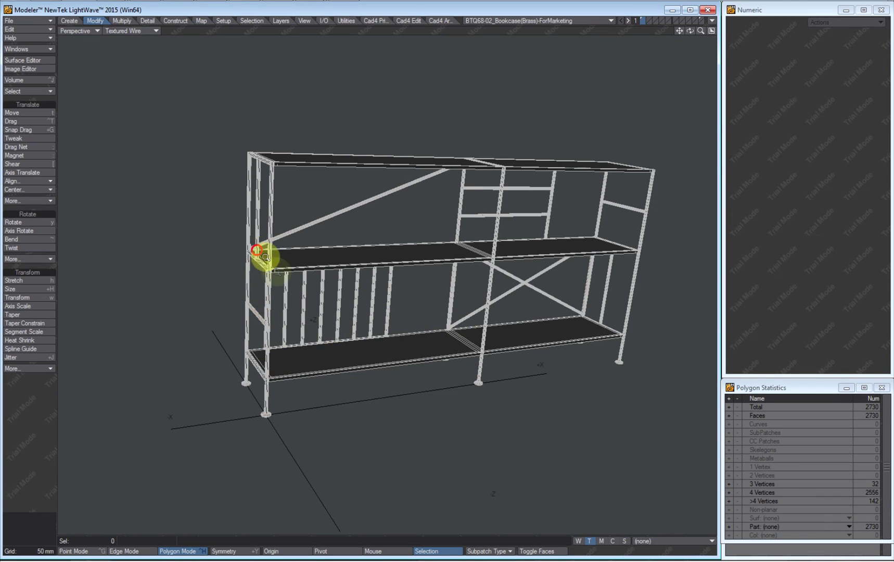
ctrl+alt+drag(263, 255, 370, 114)
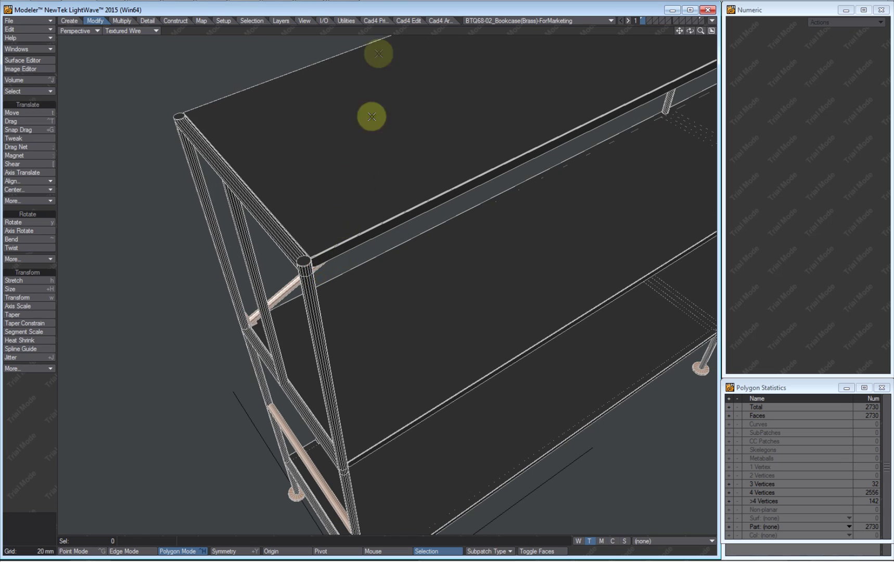
click(283, 9)
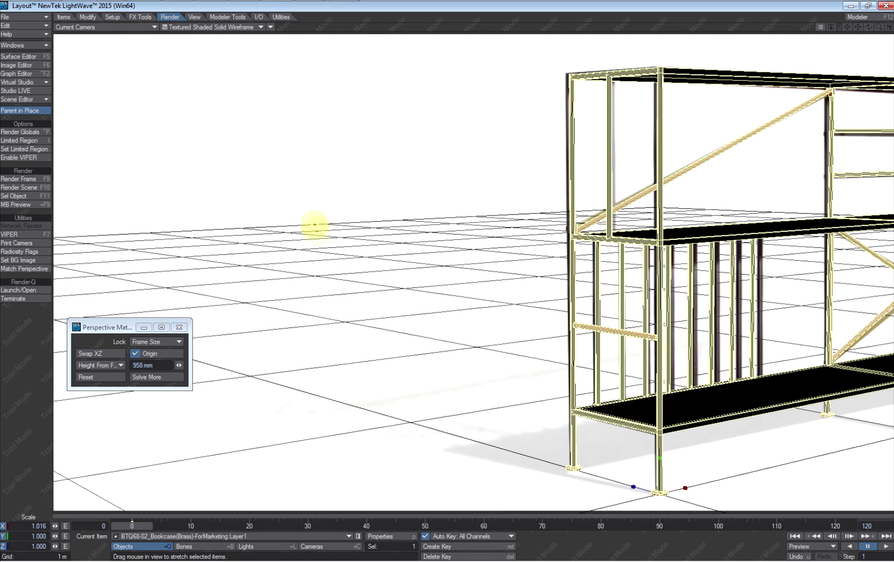
Add a New Ground Plane object from Modeler Tools and scale it uniformly to 6.246.
click(229, 20)
click(29, 161)
click(29, 158)
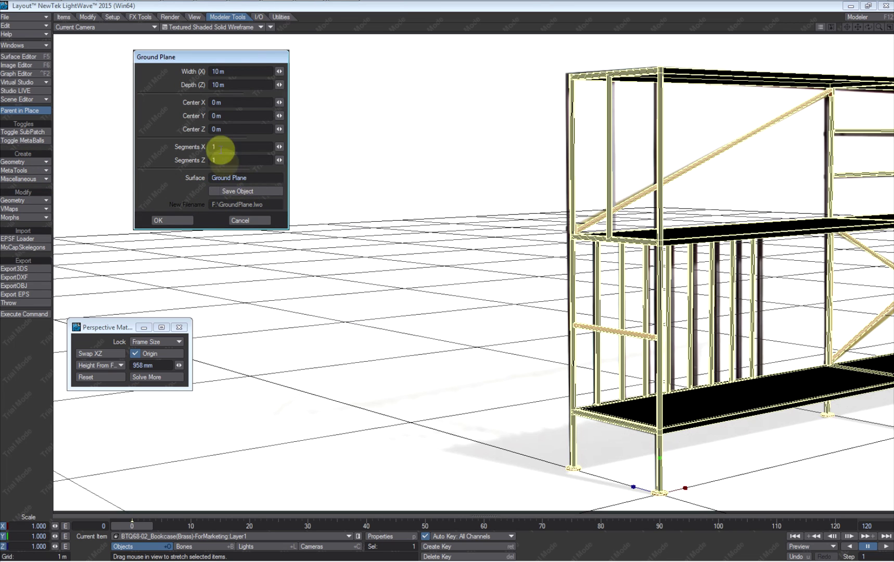
click(177, 222)
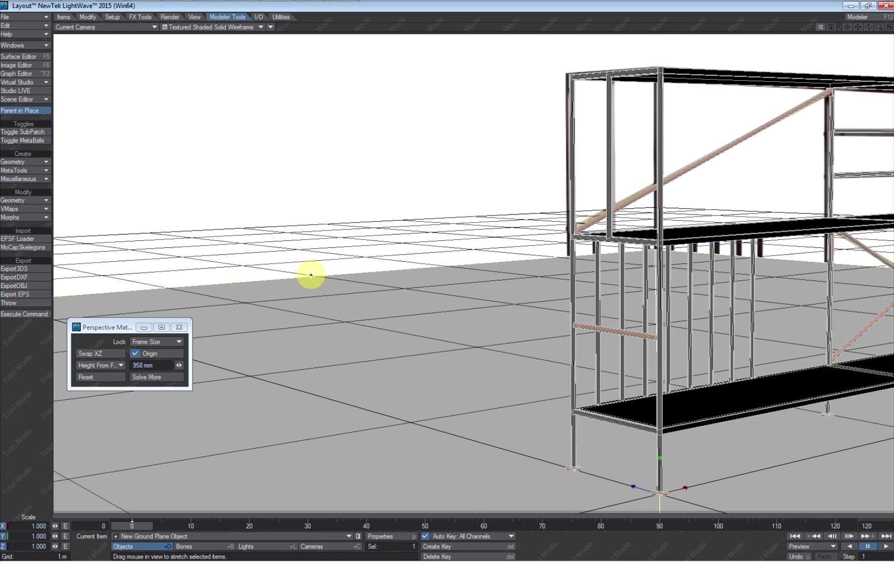
drag(383, 343, 403, 285)
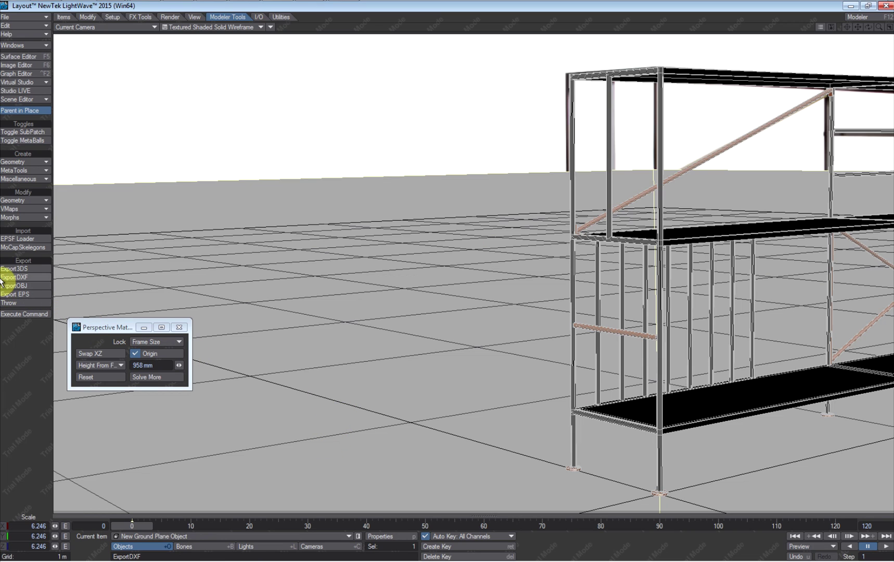
Set the Compositing background image to (none), removing StorageUnit.jpg.
key(ctrl+F6)
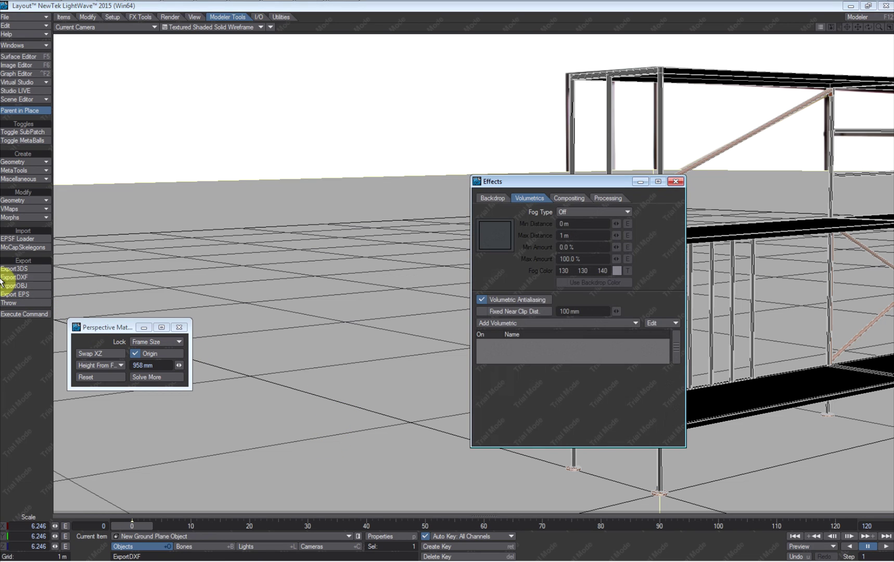
click(569, 198)
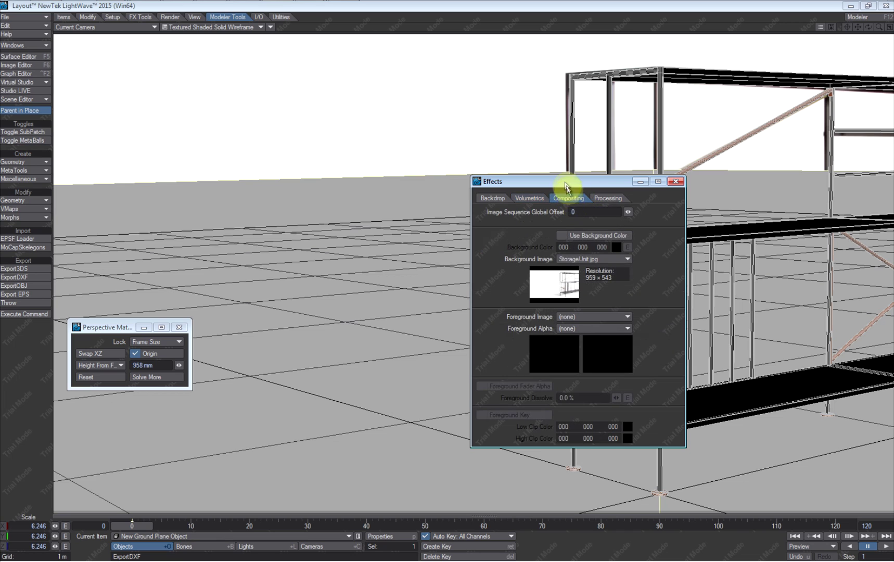
drag(555, 180, 276, 99)
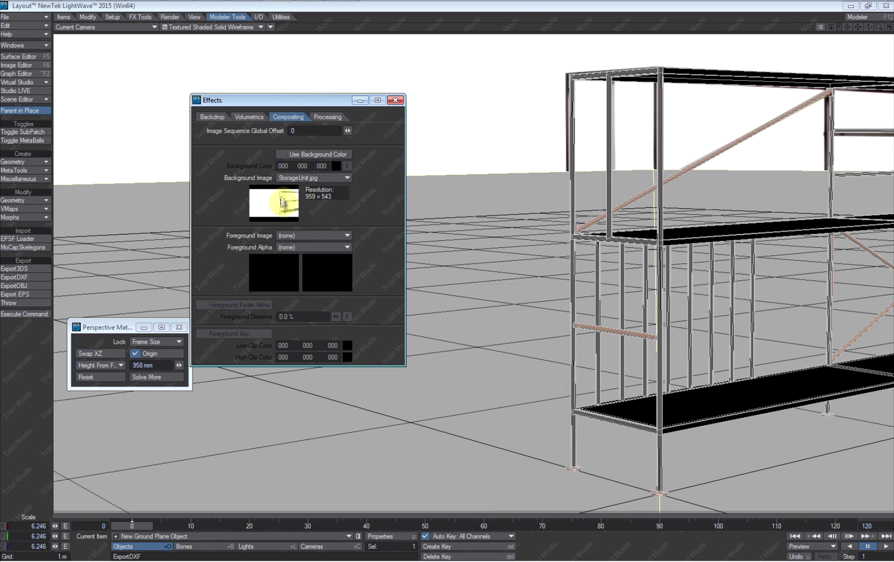
click(294, 178)
click(290, 153)
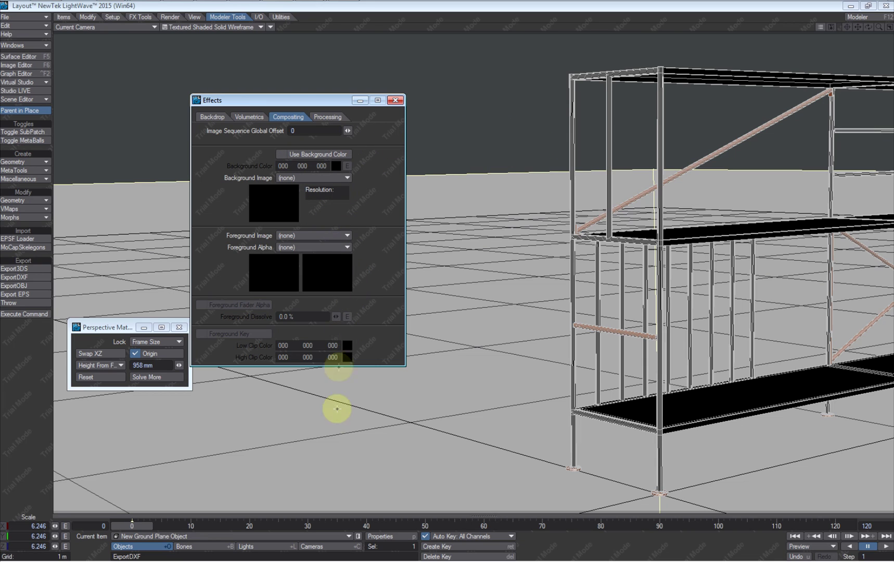
click(395, 101)
Switch the viewport render style to VPR and close the Perspective Matcher panel.
click(190, 28)
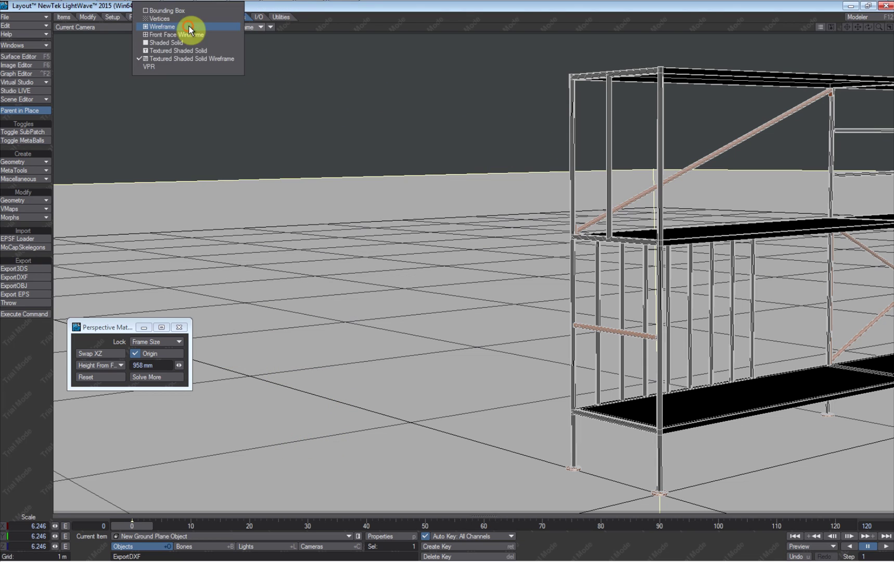
click(180, 67)
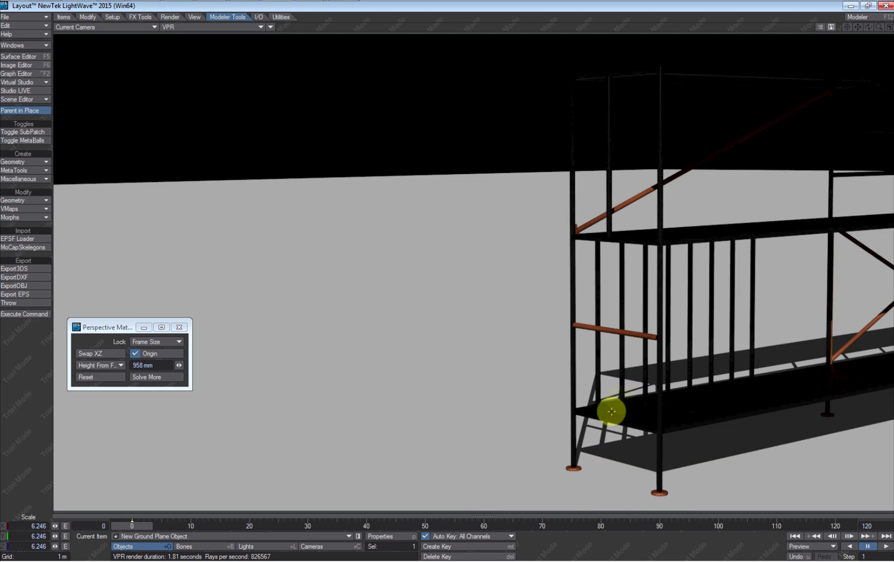
click(179, 327)
Select the light and rotate it at frame 0 to set its starting angle.
click(260, 546)
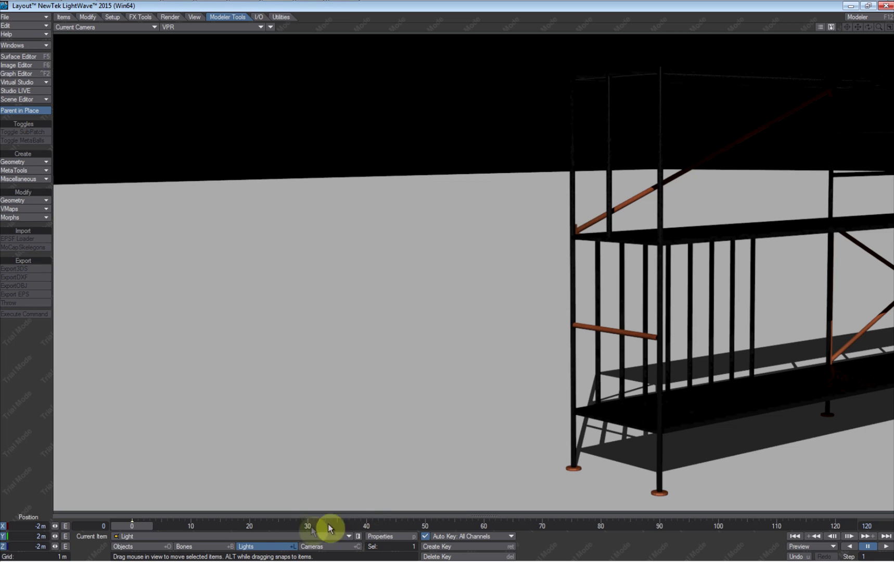
key(y)
drag(409, 445, 380, 410)
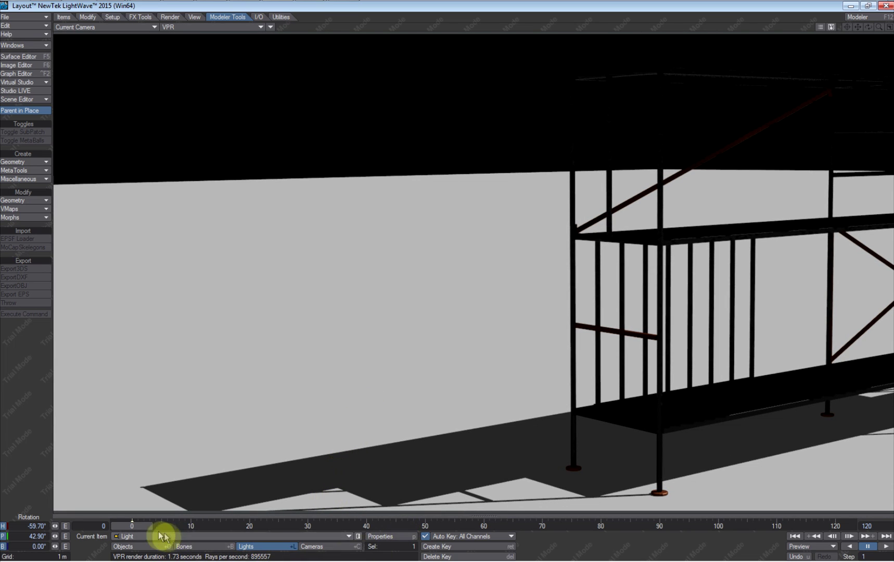
At frame 120, rotate the light to 37.09° heading and 8.74° pitch, then scrub to preview.
click(142, 525)
click(745, 525)
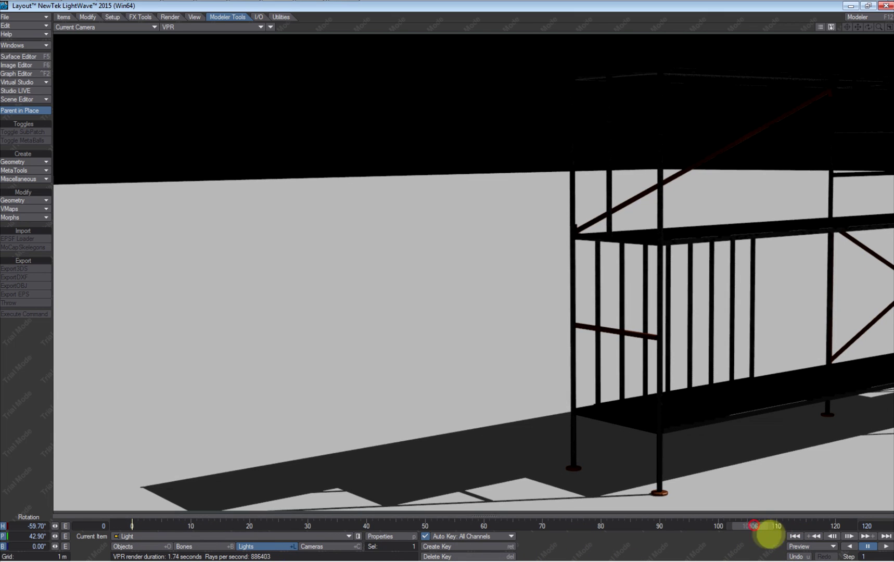
drag(769, 534, 887, 528)
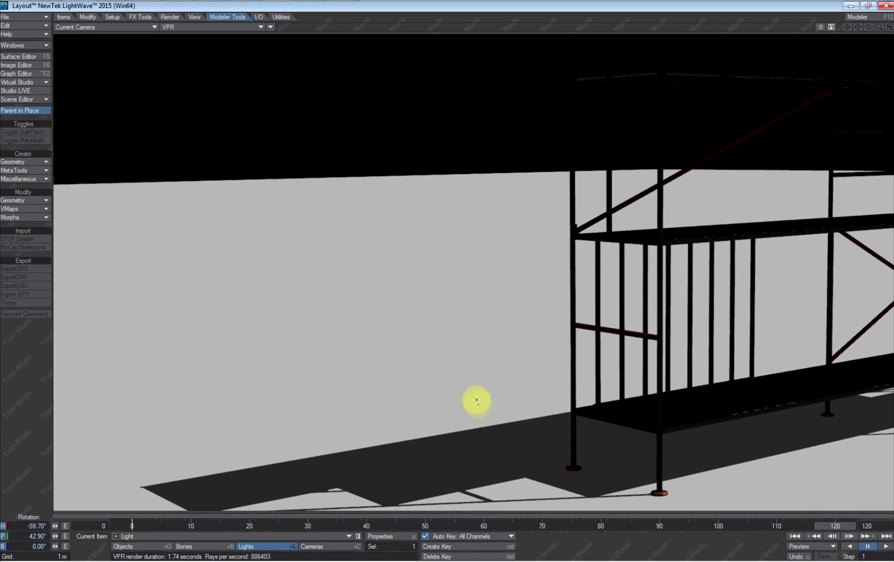
drag(432, 428, 411, 331)
drag(476, 323, 505, 329)
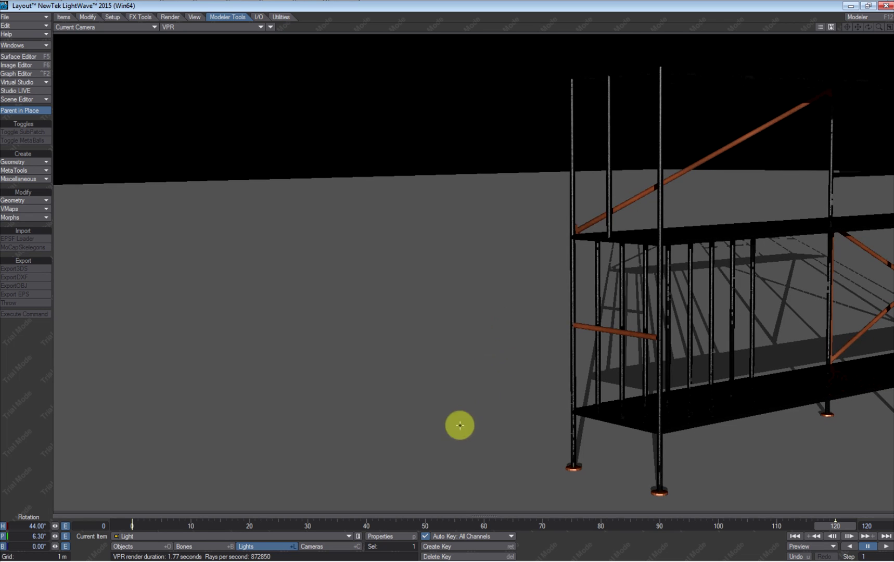
drag(831, 531, 794, 535)
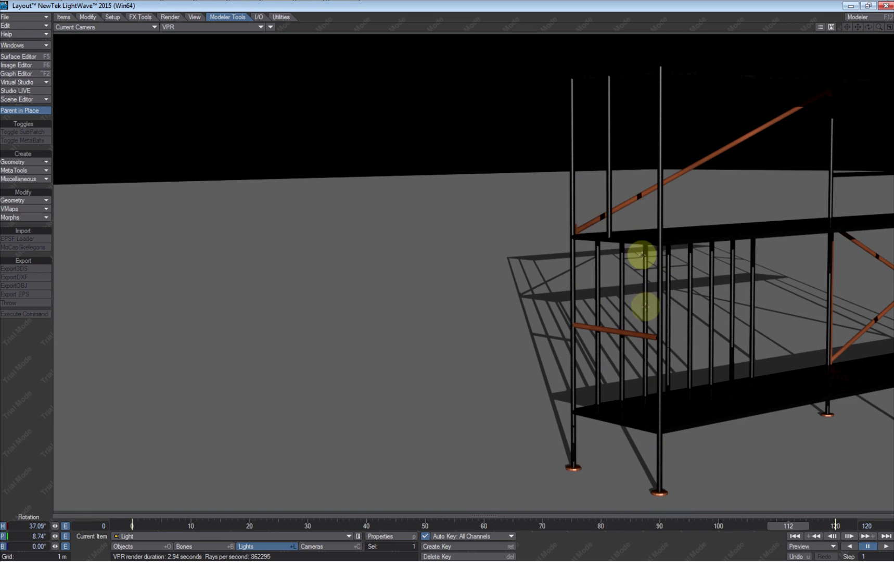
click(141, 546)
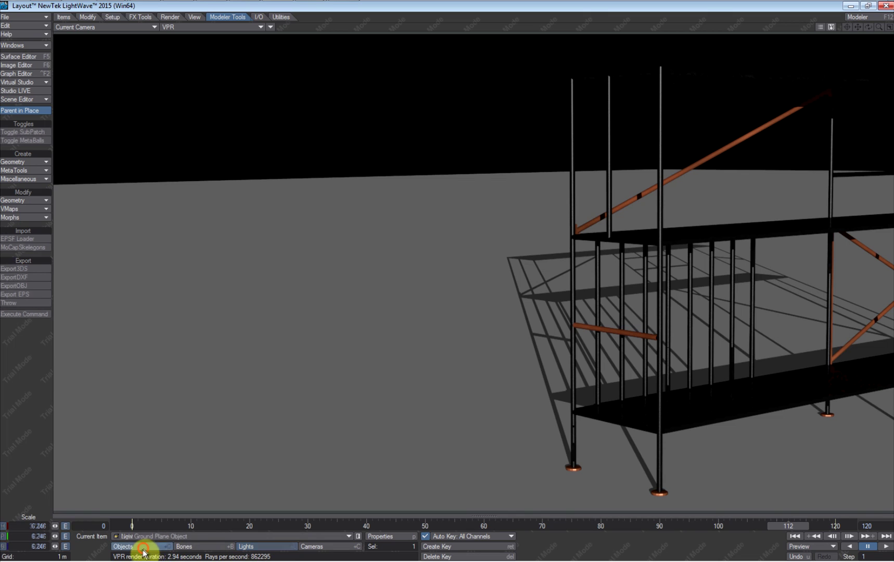
Make the bookcase Unseen by Camera with Self Shadow and Receive Shadow turned off.
click(312, 536)
click(311, 529)
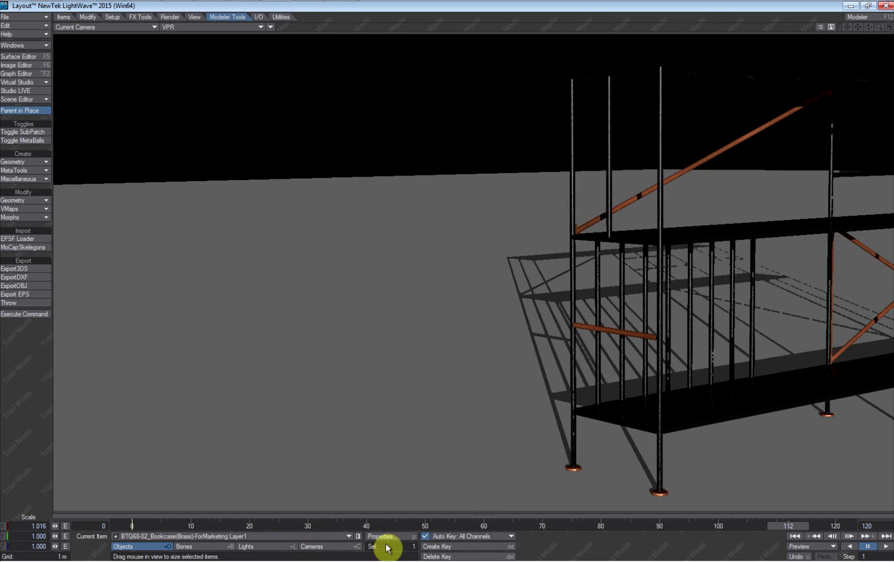
click(388, 537)
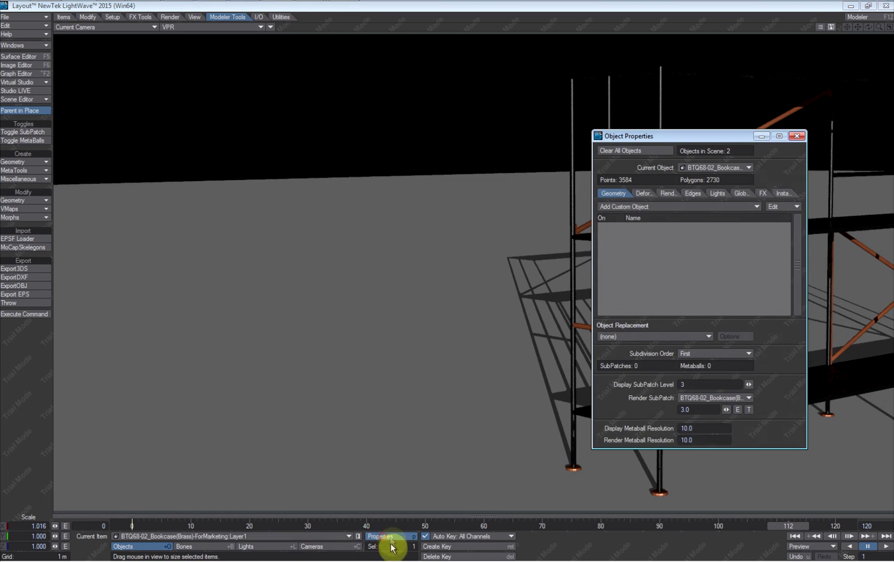
click(663, 193)
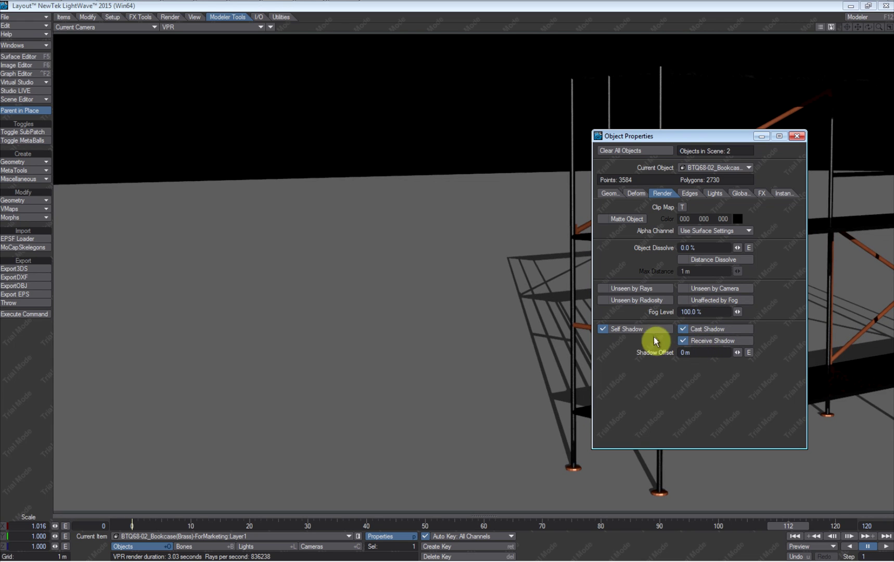
click(651, 328)
click(694, 339)
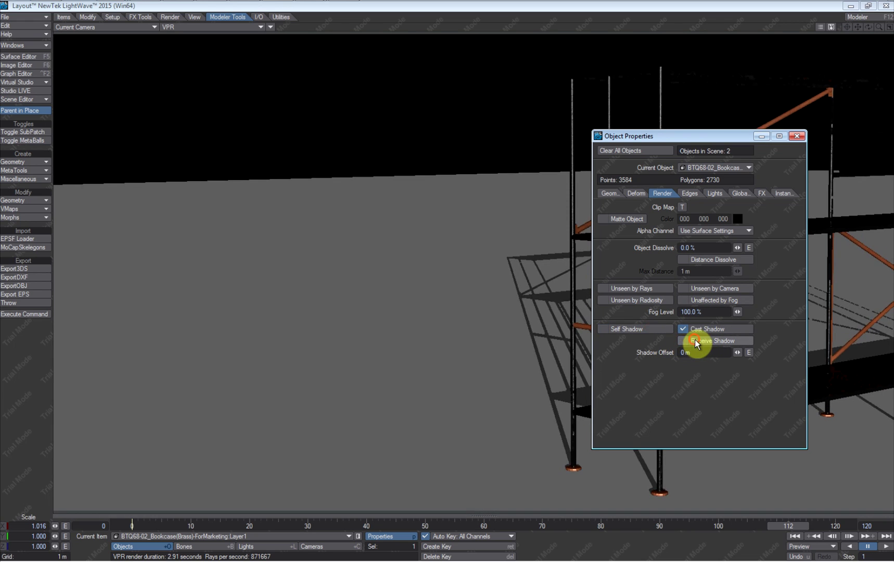
click(697, 287)
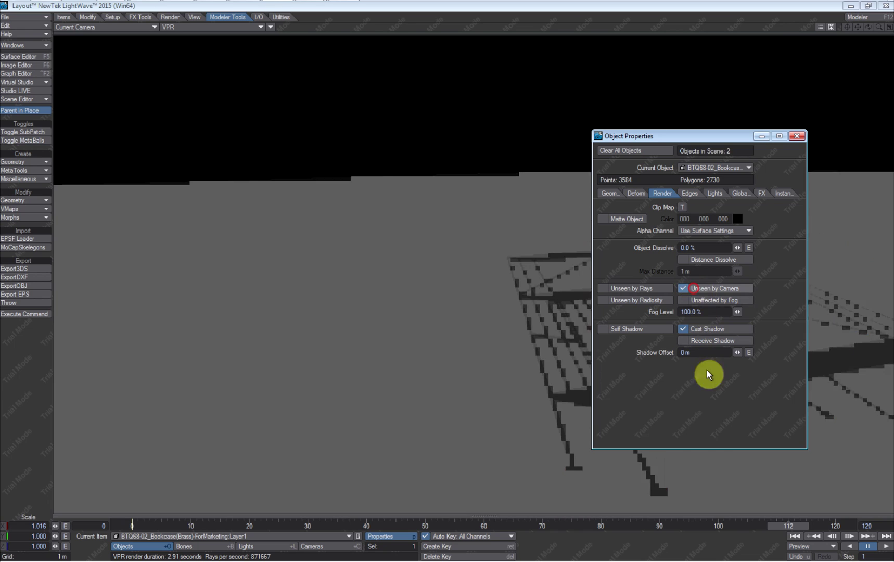
click(796, 137)
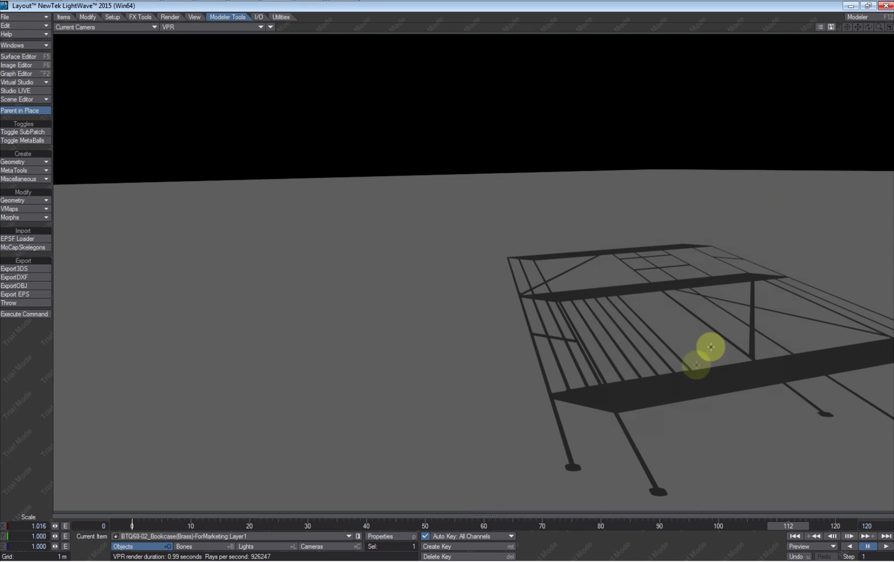
Play the animation to watch the bookcase's shadow sweep across the ground in VPR.
click(886, 546)
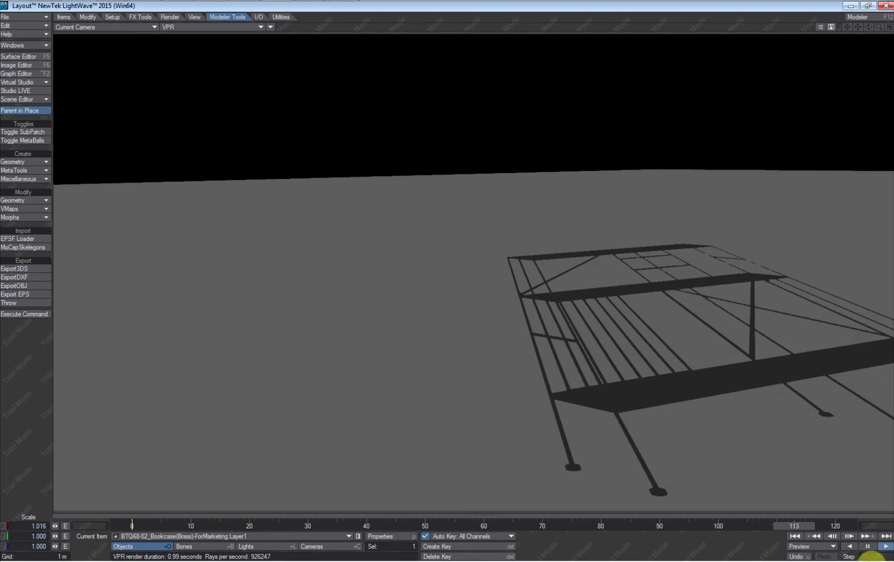